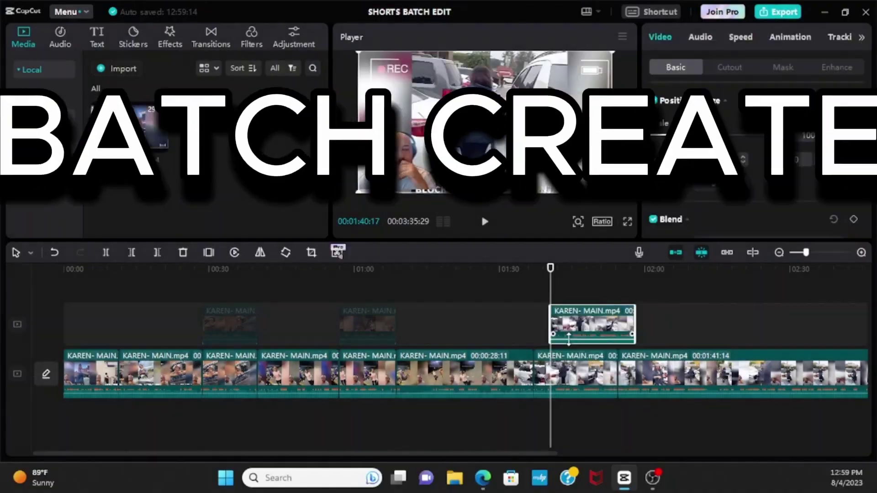
Step: Create the new project 0804 with KAREN- MAIN.mp4 imported into the media library
right_click(575, 334)
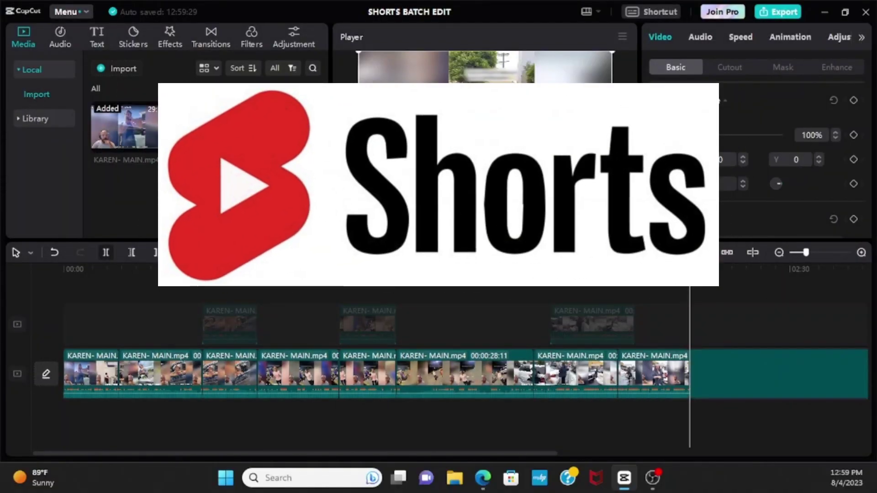
left_click(757, 360)
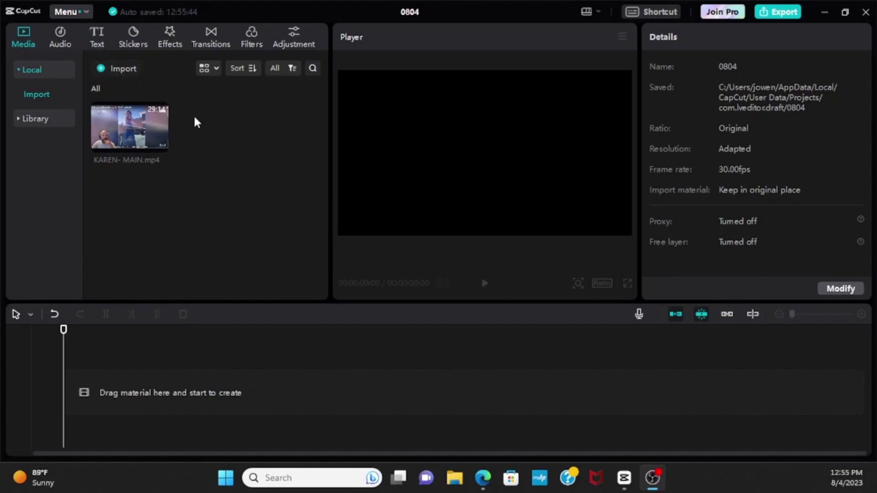
Step: Add KAREN- MAIN.mp4 to the timeline and rename the project 'SHORTS BATCH EDIT'
mouse_move(158, 143)
left_mouse_down()
mouse_move(151, 139)
mouse_move(123, 407)
mouse_move(103, 346)
mouse_move(128, 165)
mouse_move(160, 145)
left_mouse_up()
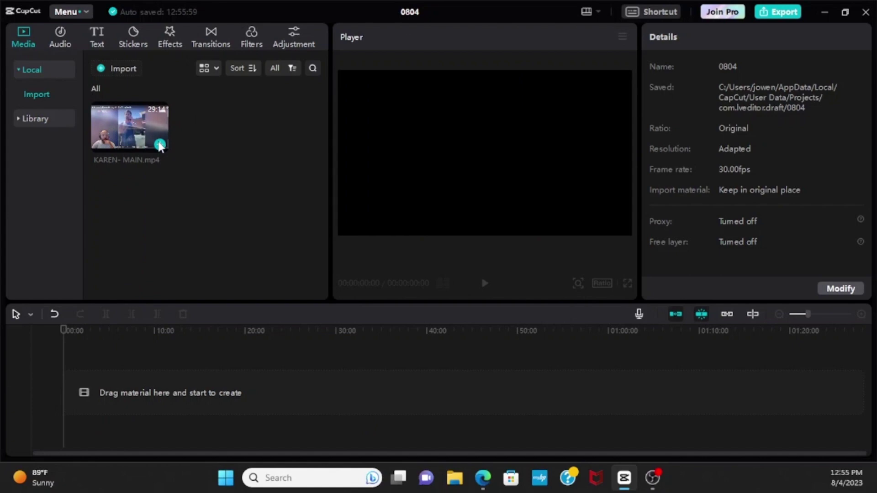
left_click(160, 145)
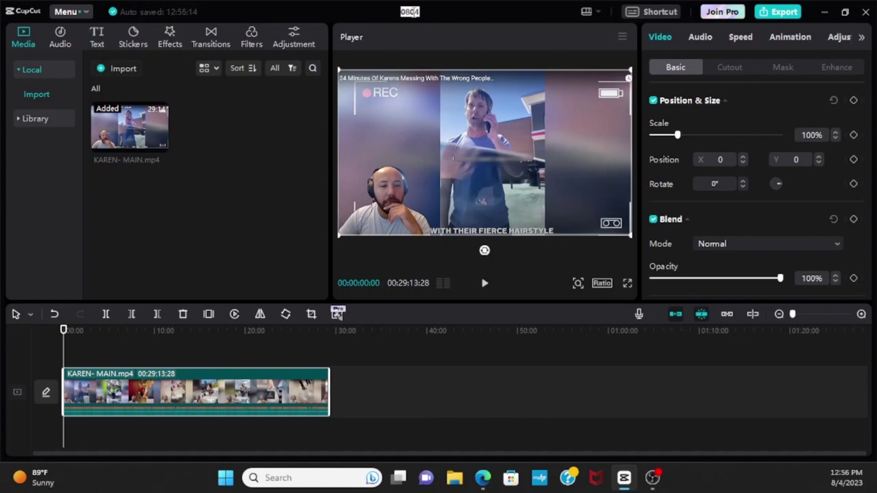
left_click(411, 11)
key("BackSpace")
type("SHORTS BAT")
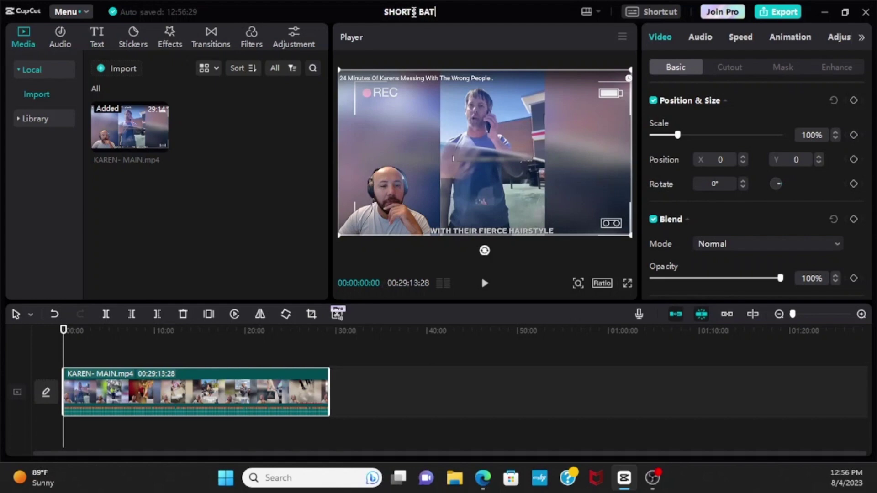
type("CH EDIT")
key("Return")
Step: Split the clip at 03:35:29, delete the remainder, and return the playhead to the start
scroll(414, 362, "up", 3)
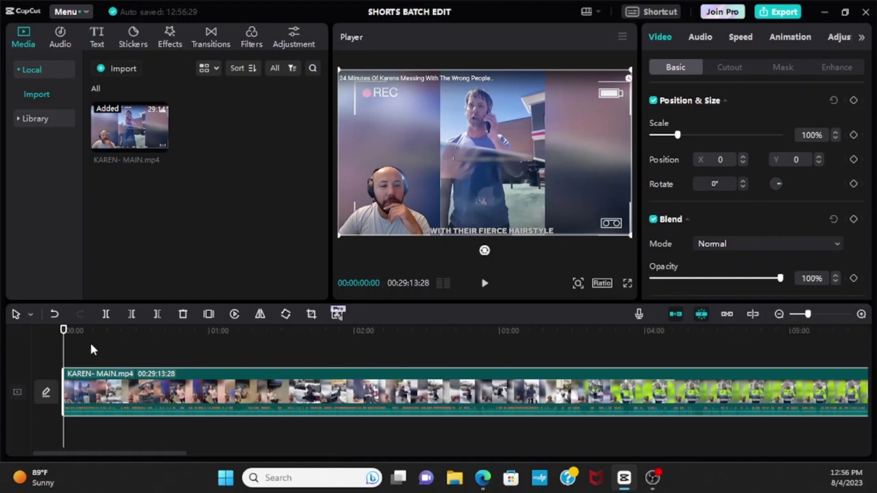
left_click_drag(64, 341, 587, 359)
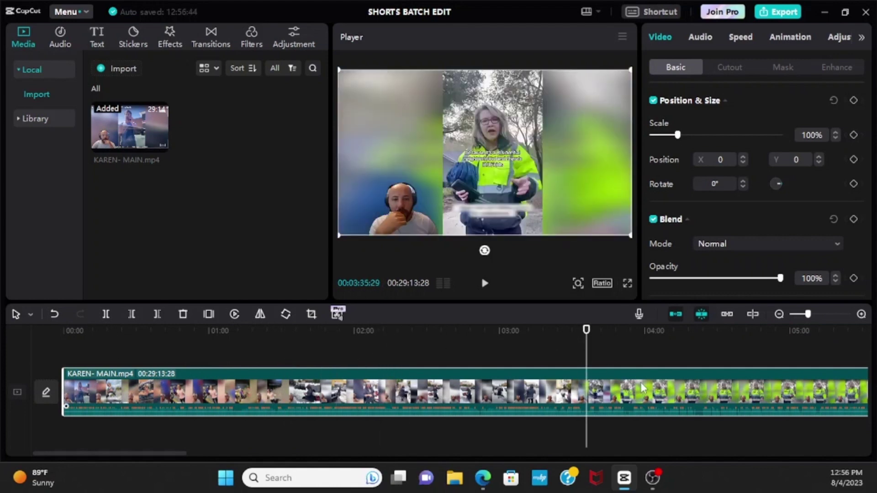
left_click(106, 314)
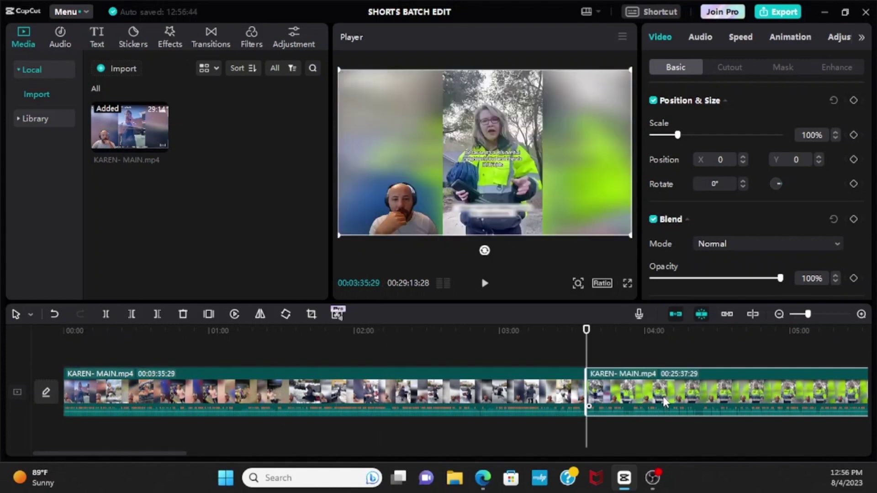
left_click(183, 314)
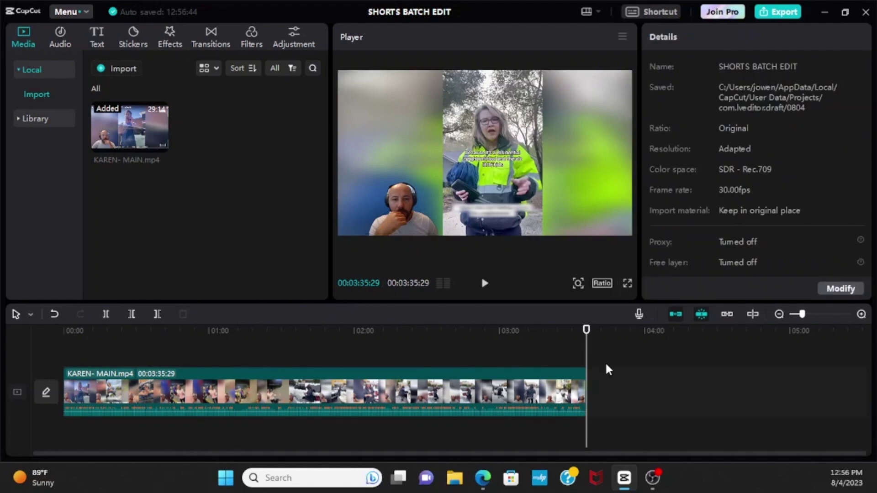
left_click_drag(588, 354, 64, 352)
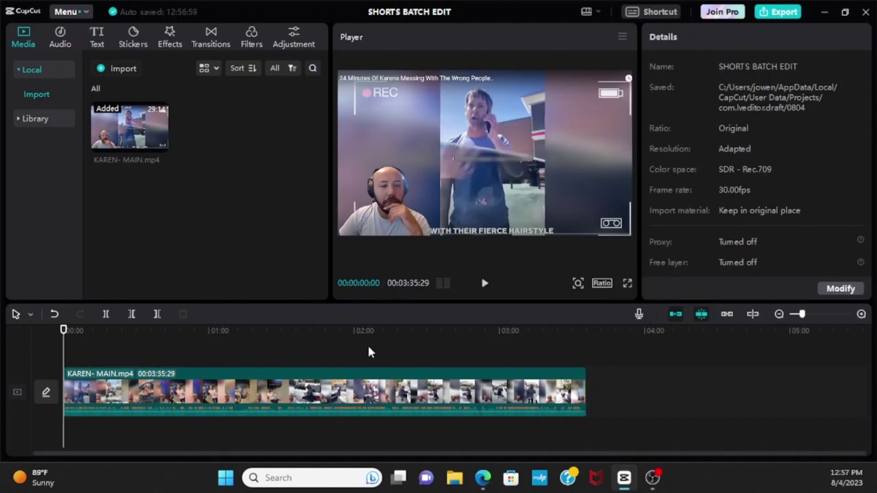
Step: Zoom into the timeline and split the clip at 00:11:12 and 00:28:20
left_click(862, 315)
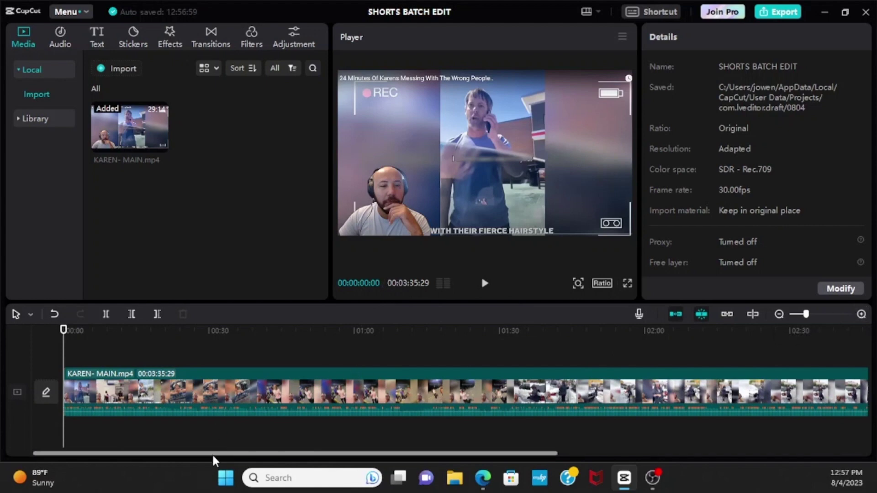
left_click_drag(219, 455, 197, 454)
left_click_drag(63, 339, 118, 340)
left_click(106, 316)
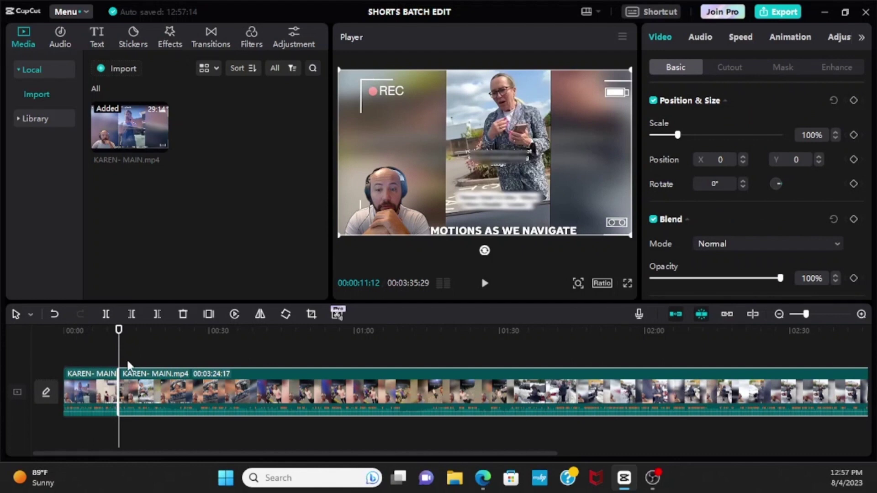
left_click_drag(131, 343, 202, 341)
left_click(105, 314)
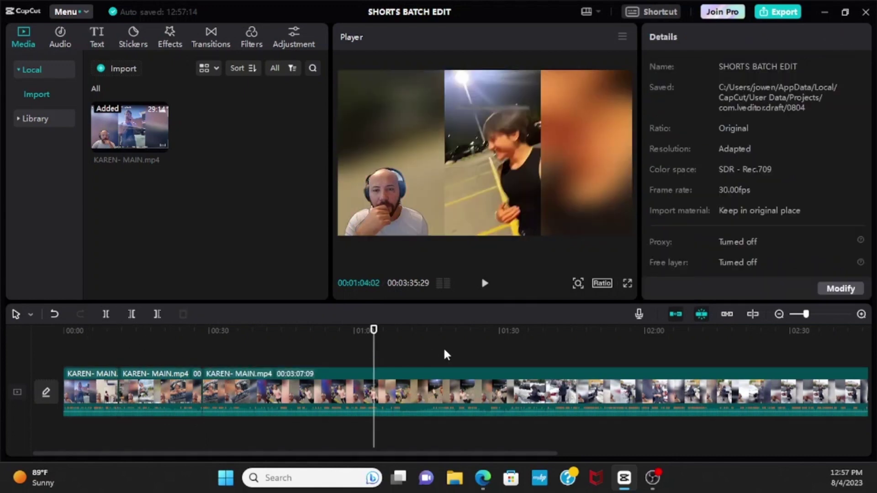
Step: Split again at 00:40:02 and select the isolated 00:28–00:40 section
left_click(554, 355)
left_click(141, 341)
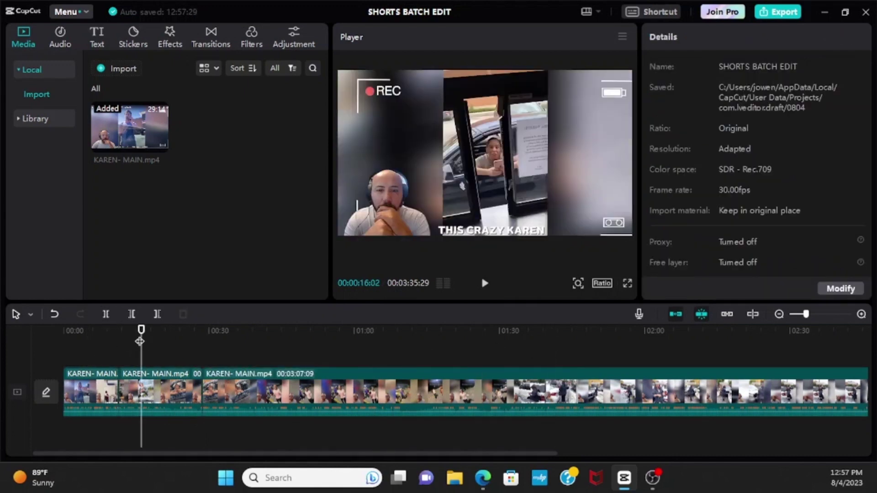
left_click_drag(140, 338, 258, 339)
left_click(246, 400)
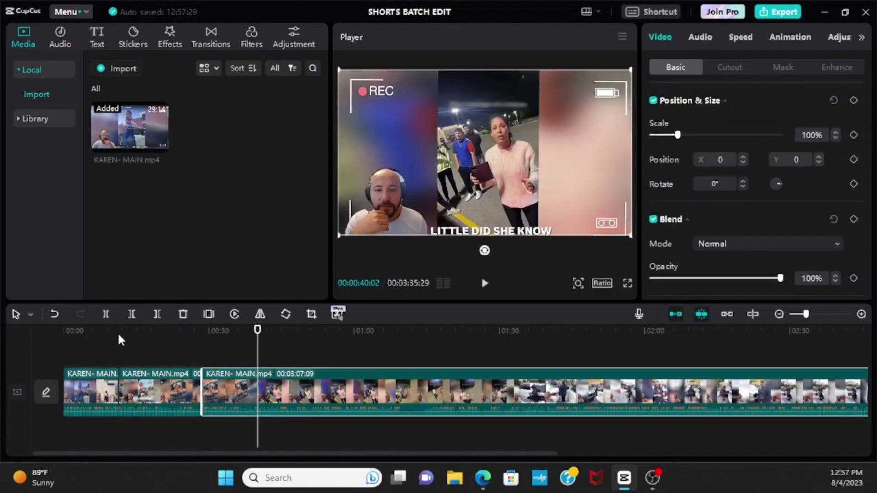
left_click(107, 314)
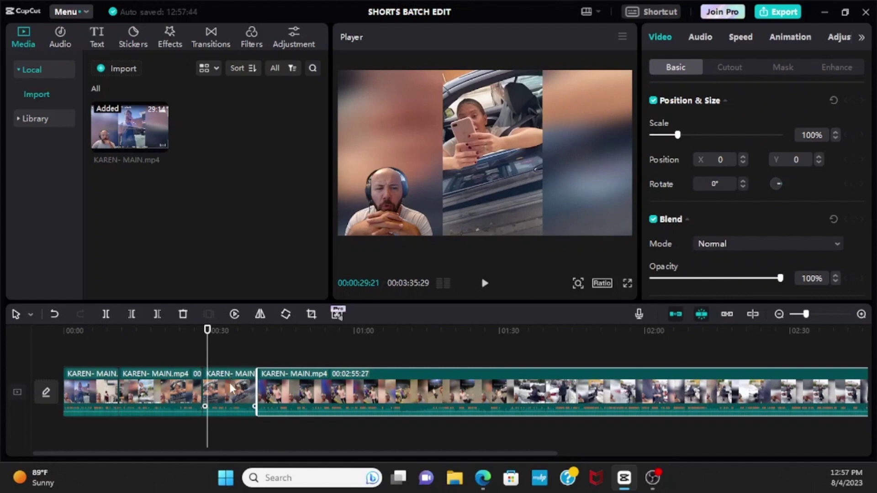
left_click(231, 389)
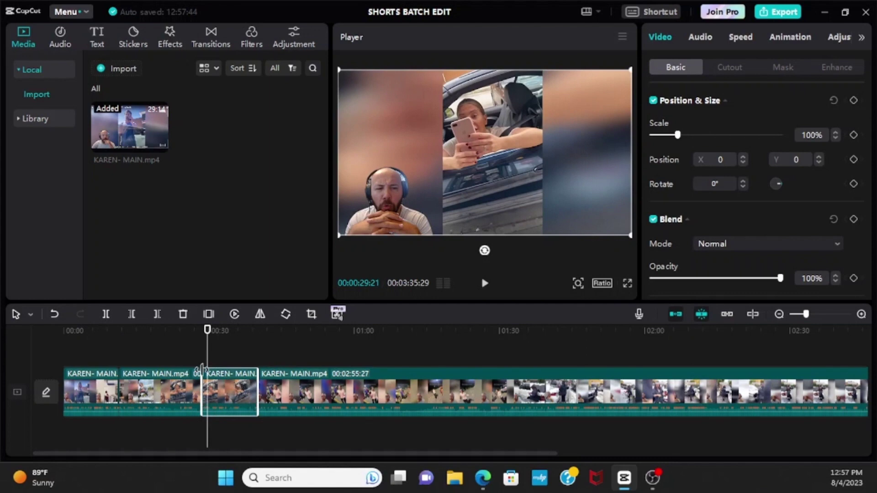
Step: Copy the short section and paste it onto an upper track, aligned with the original
right_click(231, 386)
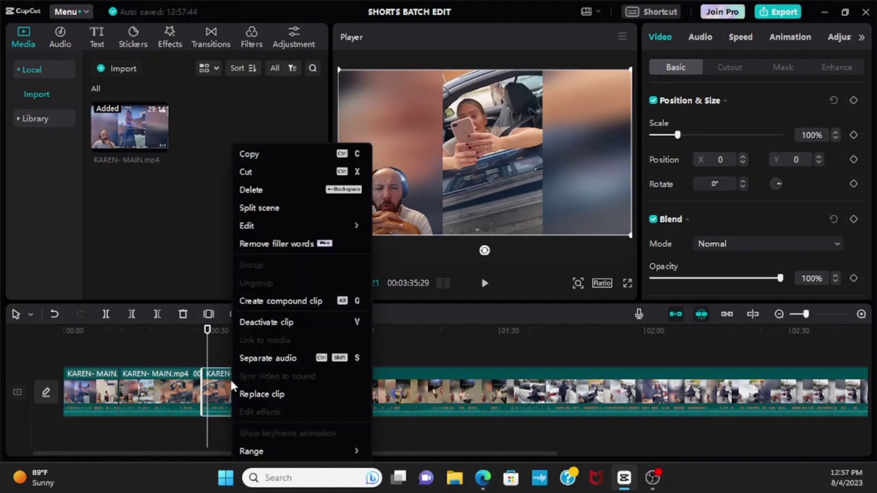
left_click(266, 156)
left_click(220, 347)
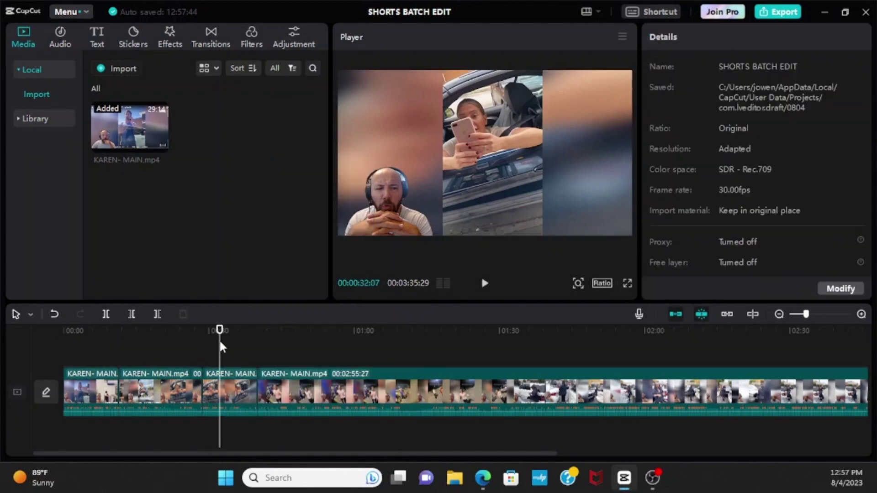
right_click(221, 347)
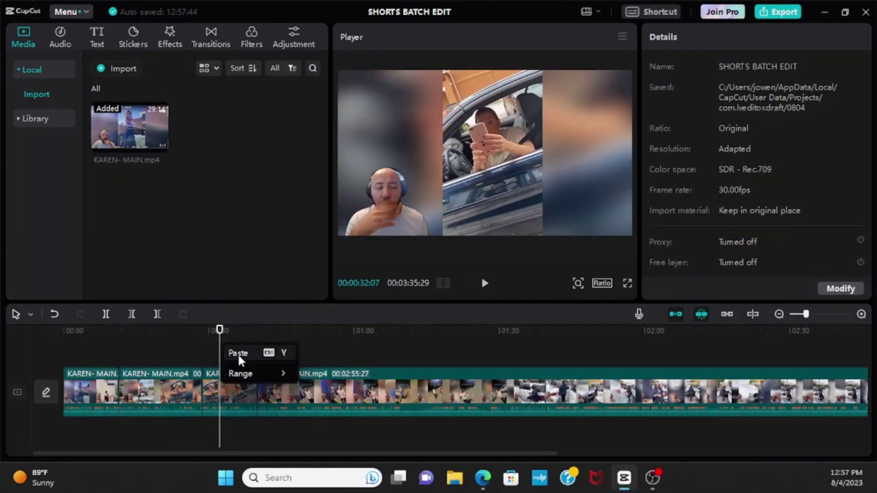
left_click(236, 353)
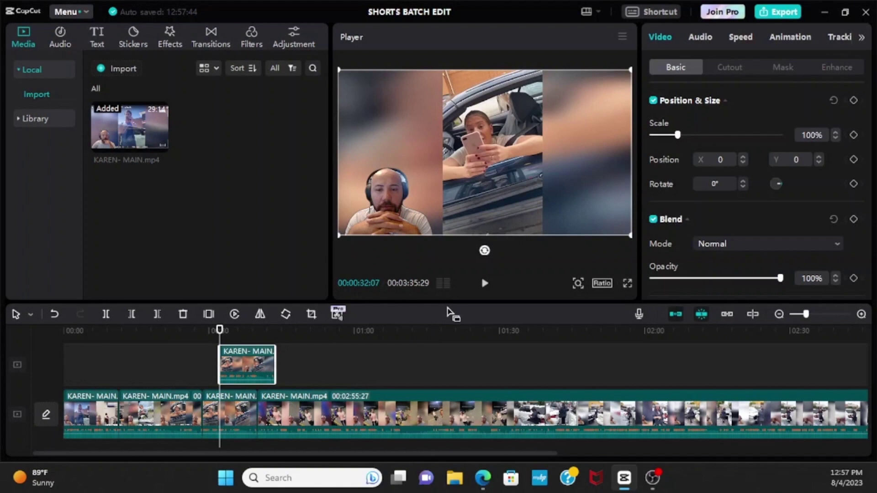
left_click_drag(447, 302, 443, 237)
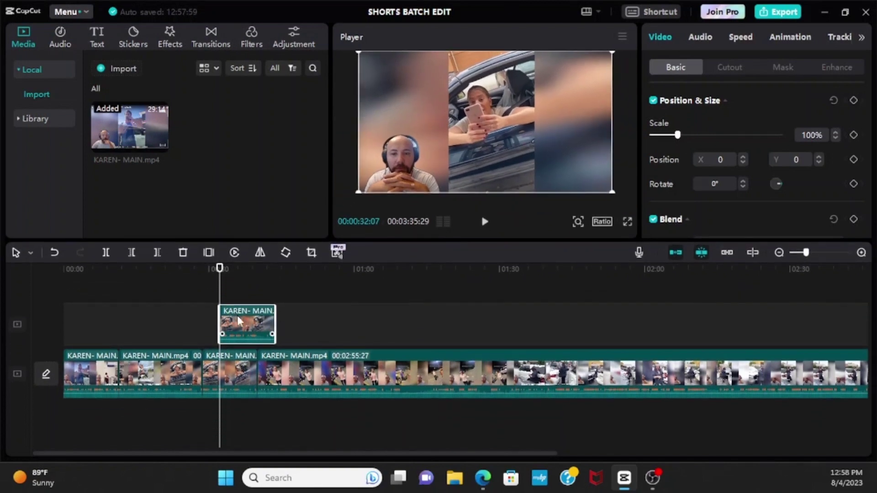
left_click_drag(237, 315, 213, 318)
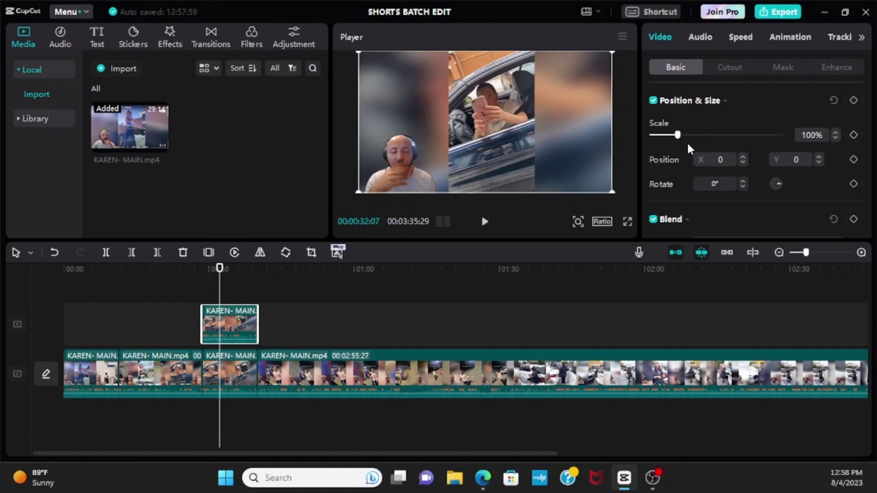
Step: Scale the overlay copy to 65%, deactivate it, and preview from 00:28:20
left_click_drag(679, 135, 669, 135)
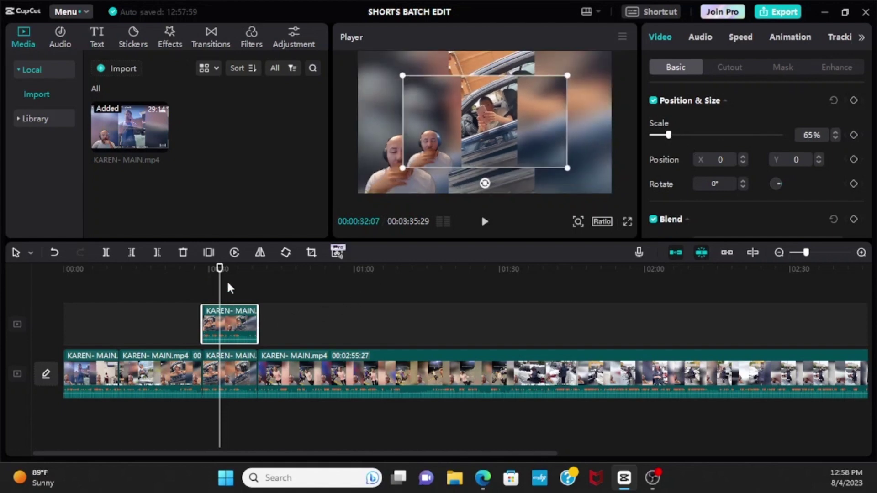
right_click(229, 321)
left_click(267, 322)
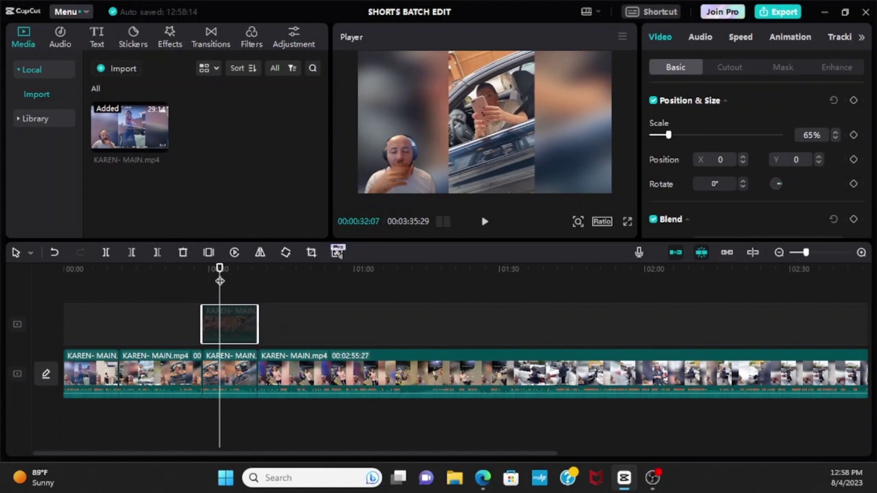
left_click_drag(219, 281, 201, 276)
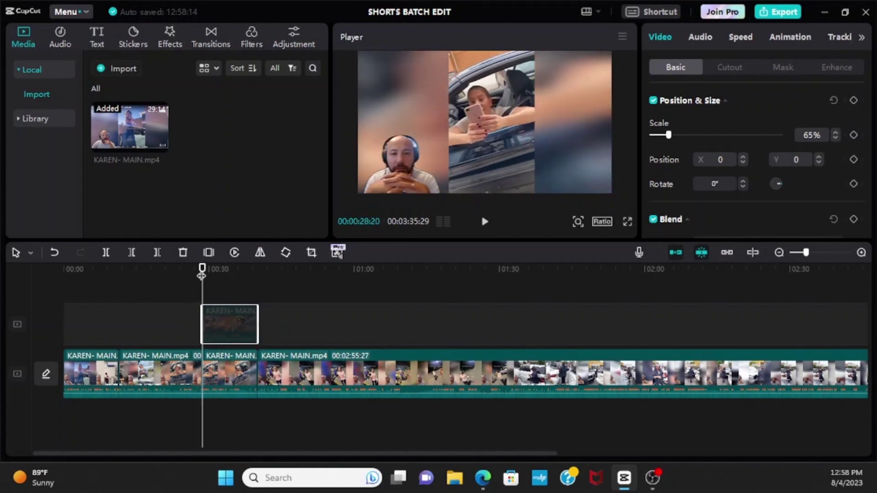
left_click(485, 222)
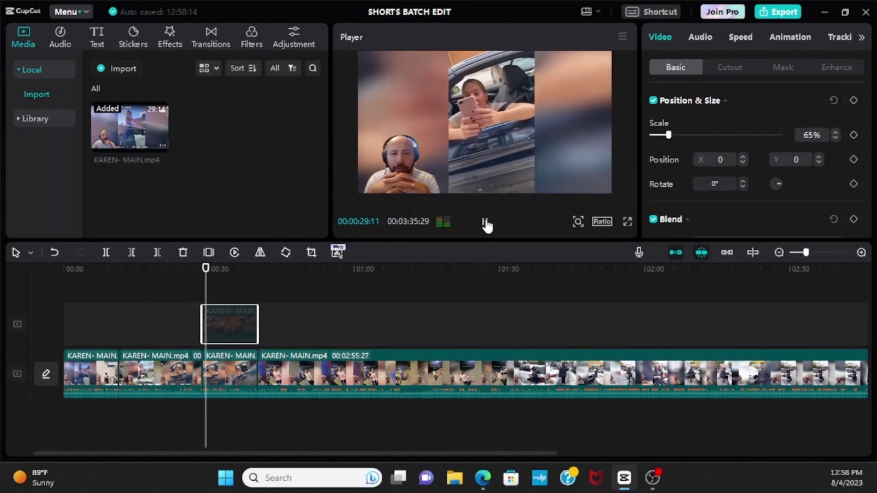
left_click(485, 222)
Step: Reactivate the overlay, raise it to Y 141, then deactivate it again
right_click(247, 323)
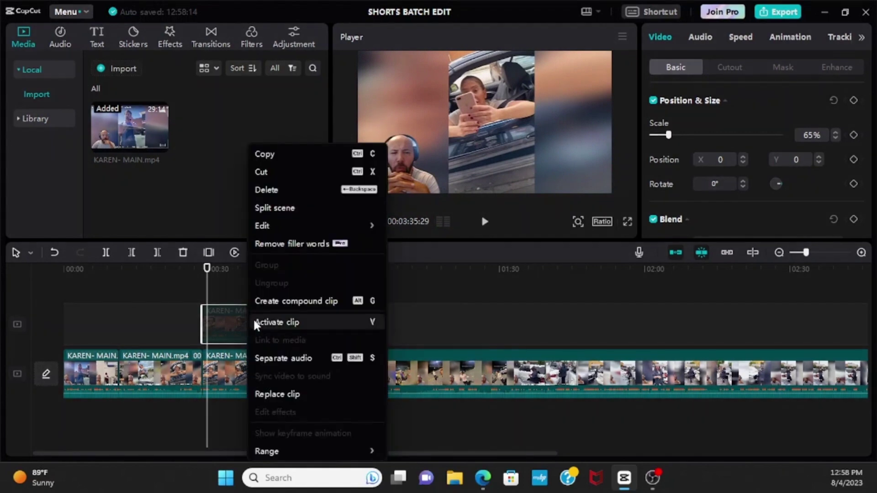
left_click(256, 321)
left_click_drag(404, 142, 495, 110)
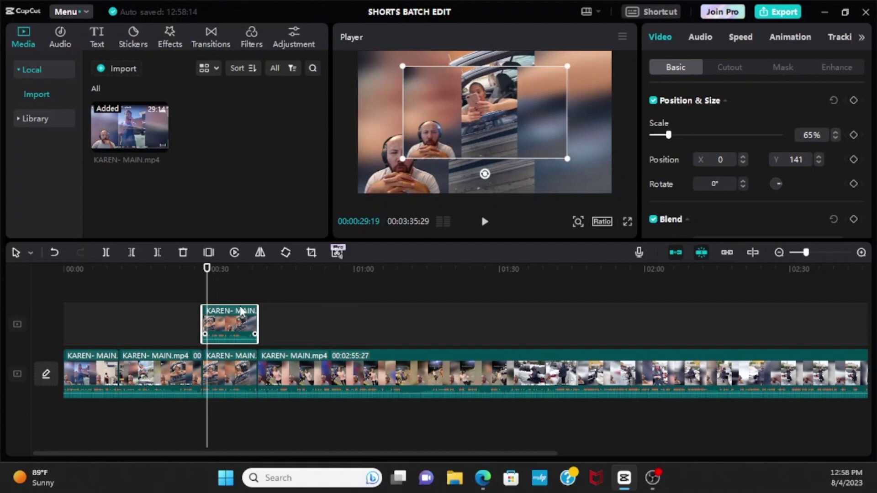
right_click(242, 332)
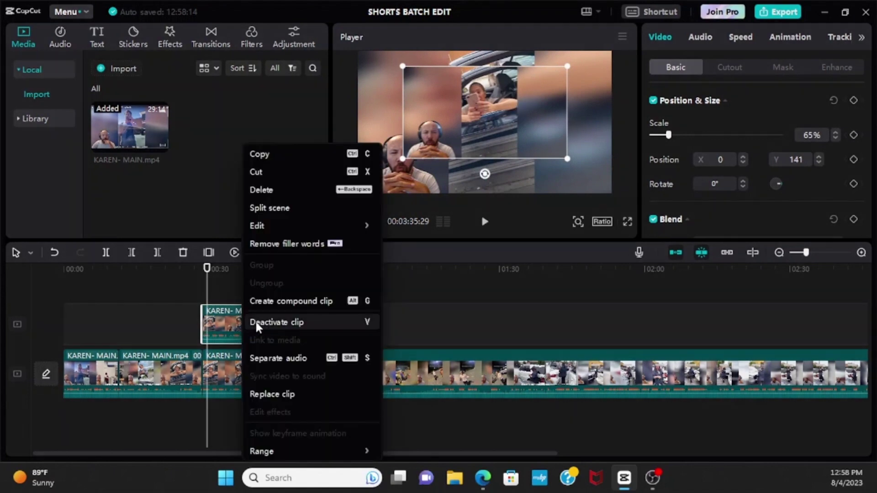
left_click(256, 322)
left_click(304, 379)
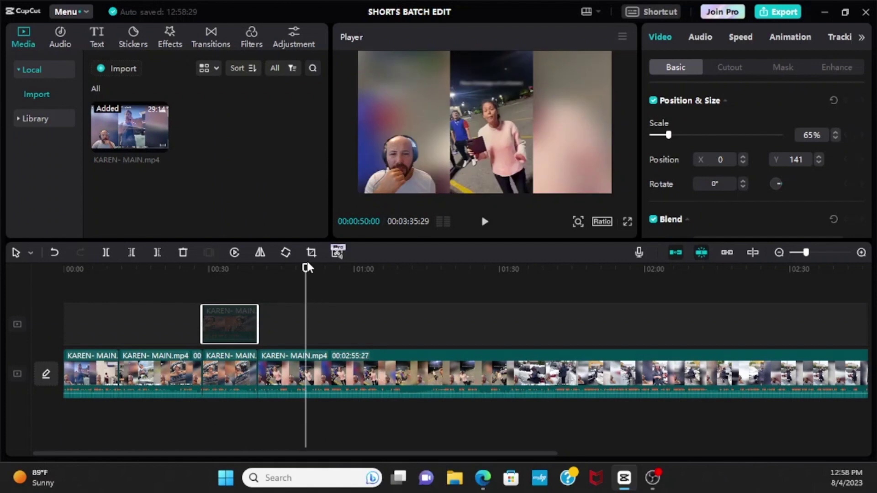
Step: Split the main clip at 00:56:27 and 01:08:22 to isolate the second short
left_click_drag(306, 279, 334, 279)
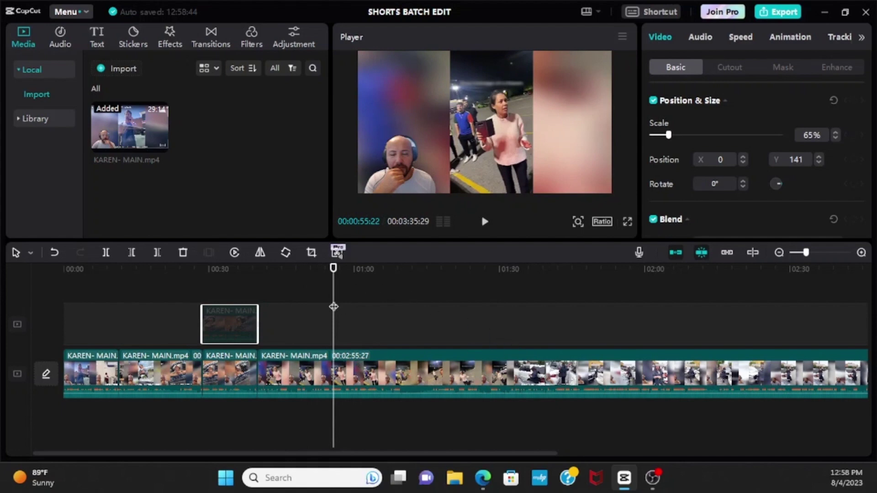
left_click_drag(333, 307, 339, 349)
left_click(352, 372)
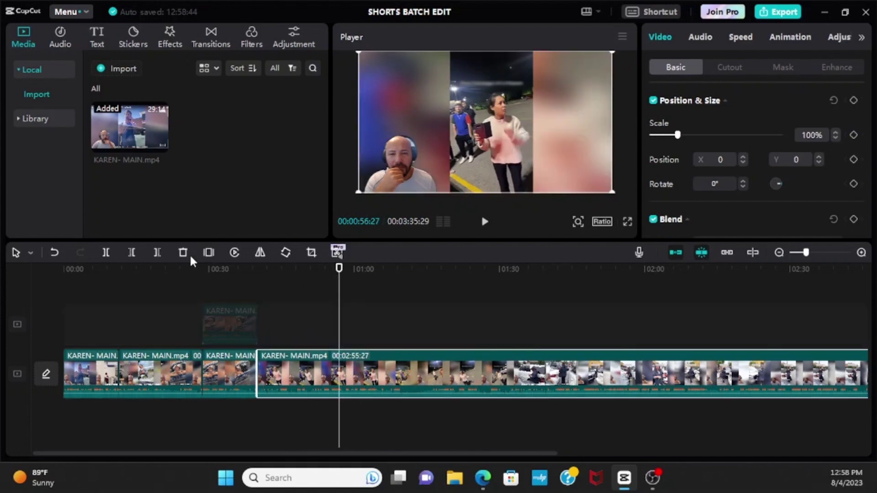
left_click(105, 253)
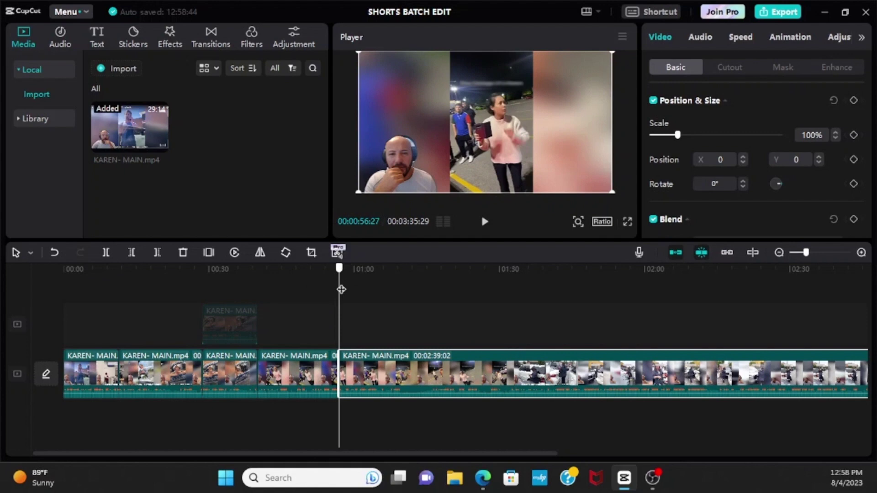
left_click_drag(341, 289, 396, 284)
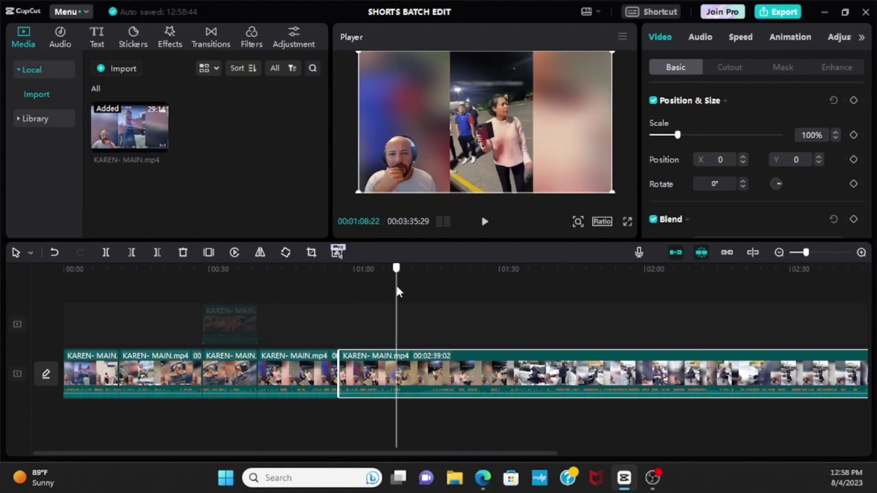
left_click(110, 253)
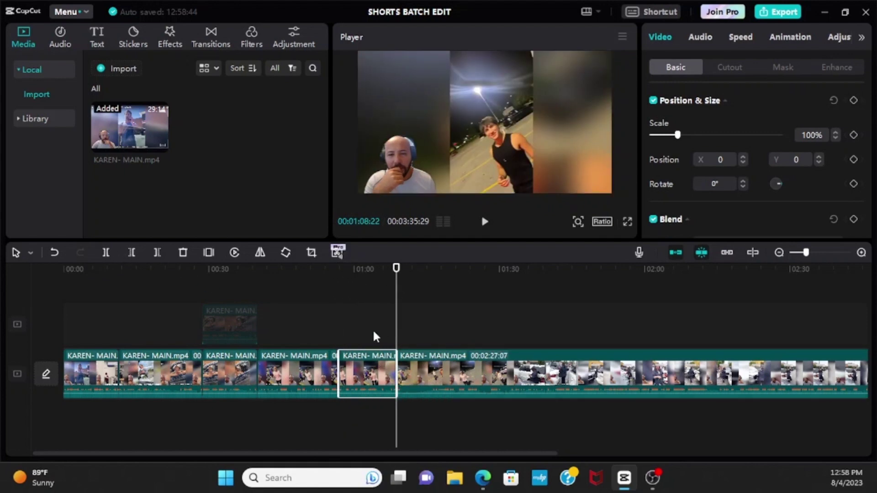
Step: Copy the 00:56–01:08 section onto the upper track and deactivate the copy
right_click(363, 369)
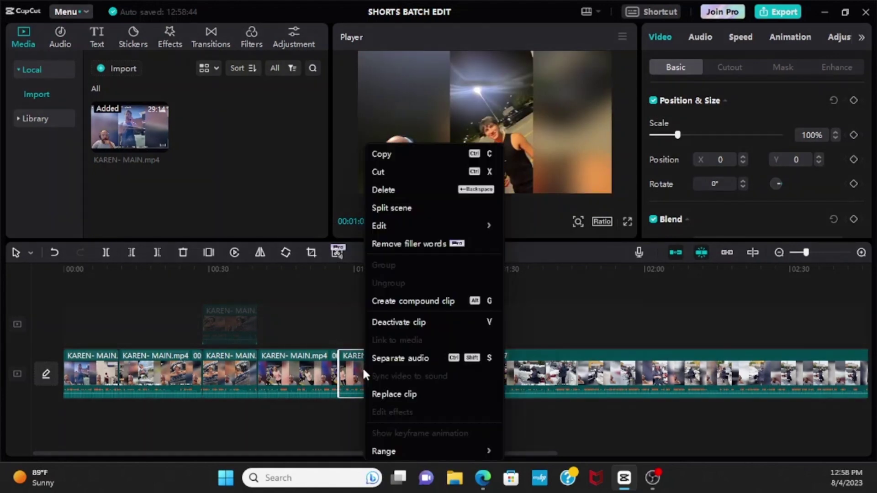
left_click(401, 154)
left_click(344, 316)
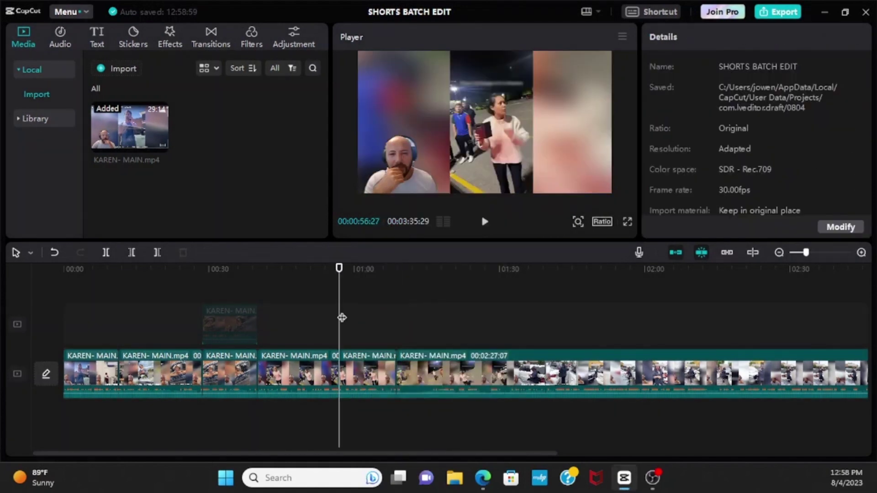
right_click(341, 311)
left_click(358, 324)
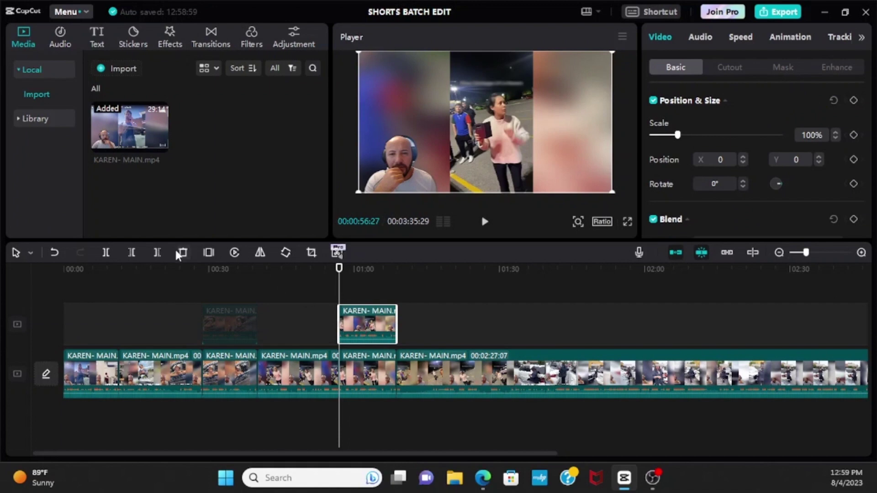
right_click(365, 314)
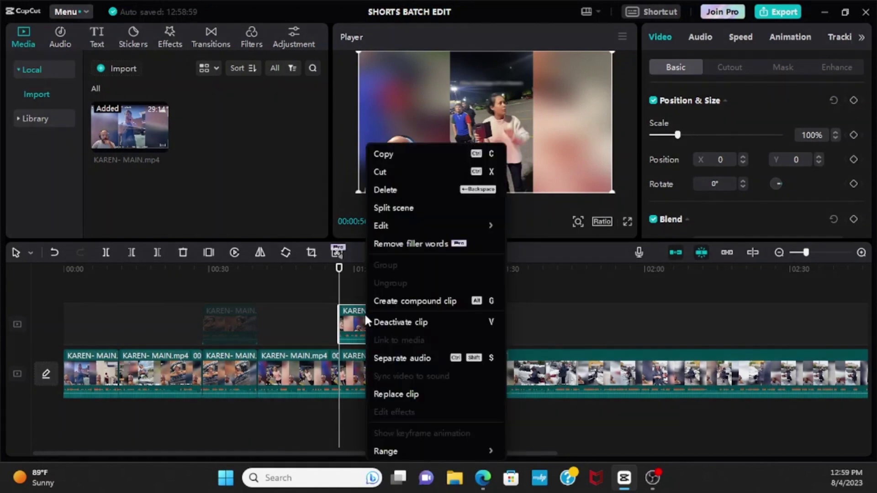
left_click(419, 323)
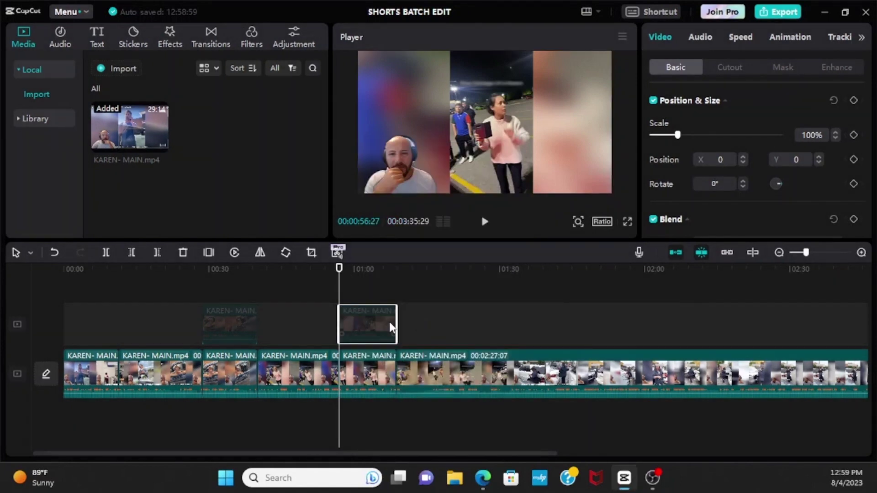
Step: Split at 01:37:03 and 01:54, paste that section above, and deactivate the copy
left_click_drag(338, 279, 535, 326)
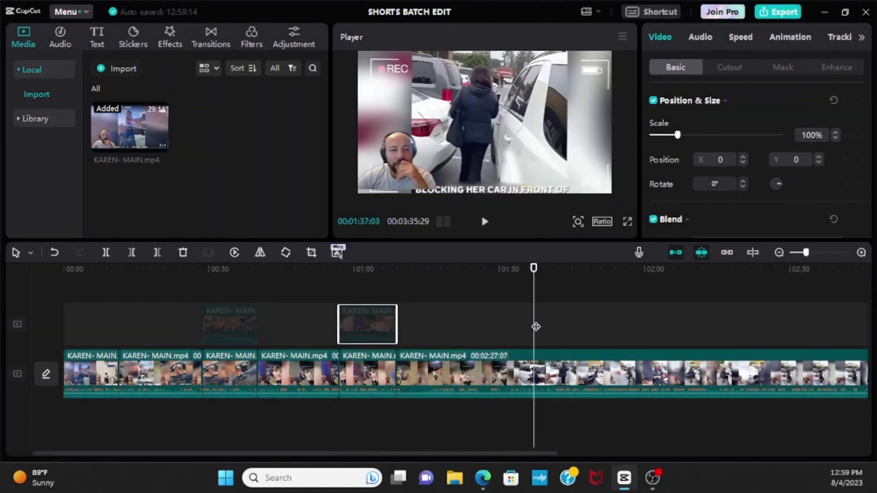
left_click(540, 374)
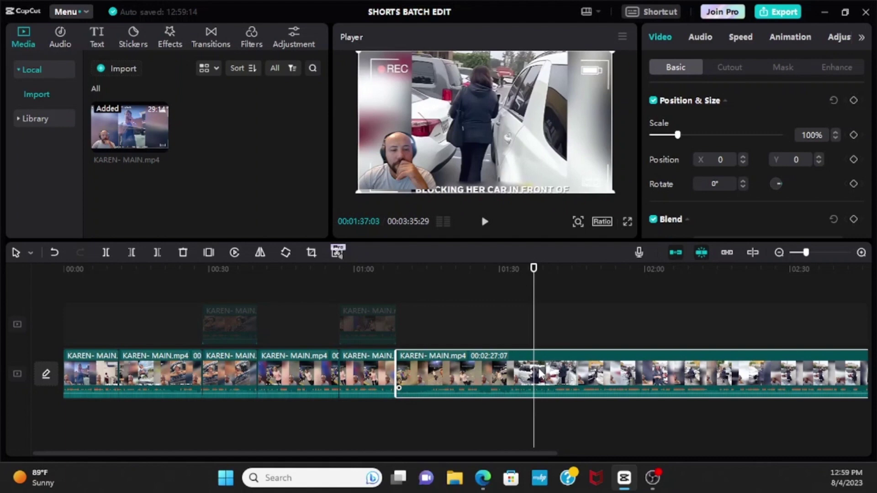
key("ctrl+b")
left_click_drag(533, 288, 618, 288)
key("ctrl+b")
right_click(585, 373)
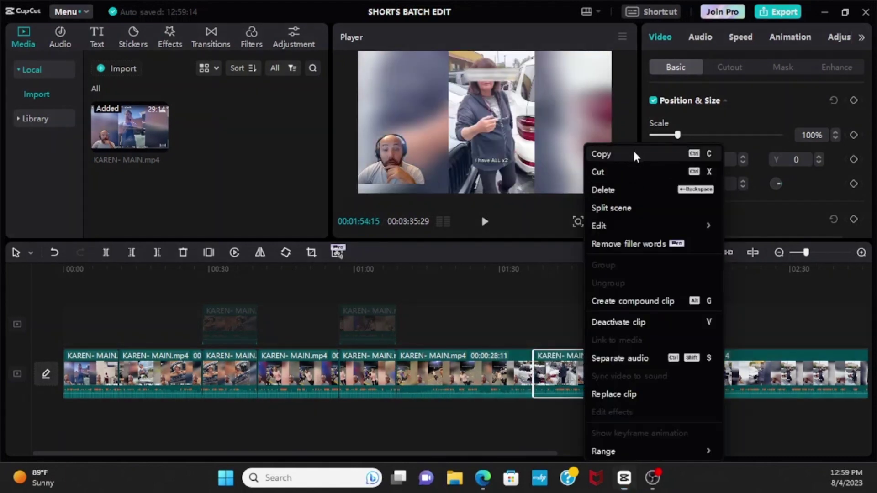
left_click(634, 154)
key("ctrl+v")
right_click(585, 329)
left_click(617, 320)
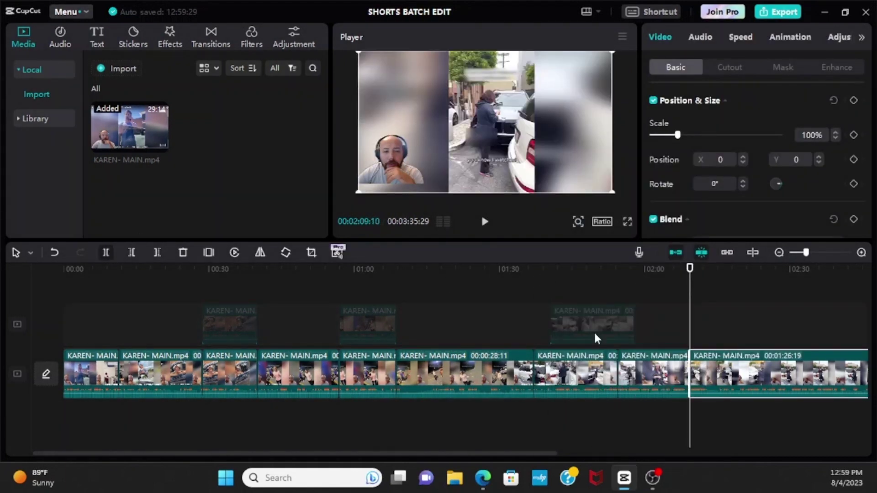
Step: Split the main clip at 02:09, paste the new section above, and deactivate it
key("ctrl+b")
right_click(749, 373)
left_click(749, 151)
right_click(691, 320)
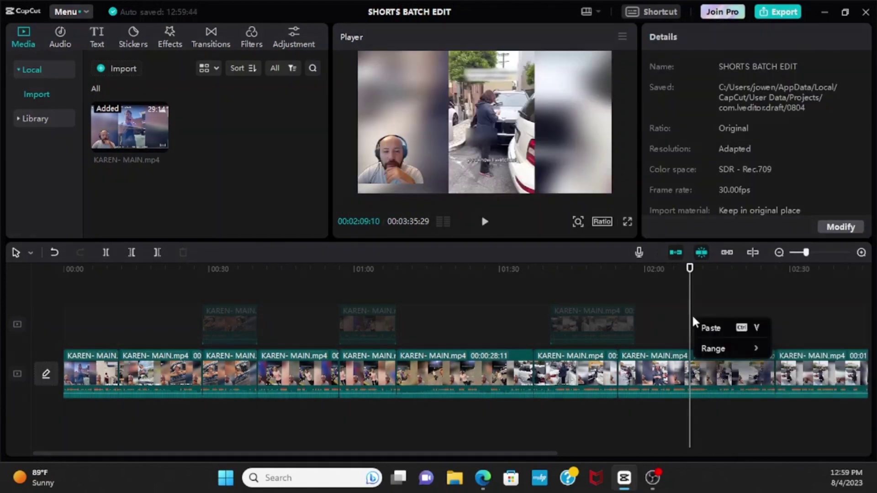
left_click(711, 327)
right_click(718, 324)
left_click(758, 319)
Step: Reactivate an upper-track copy and then deactivate it again
scroll(78, 380, "down", 1)
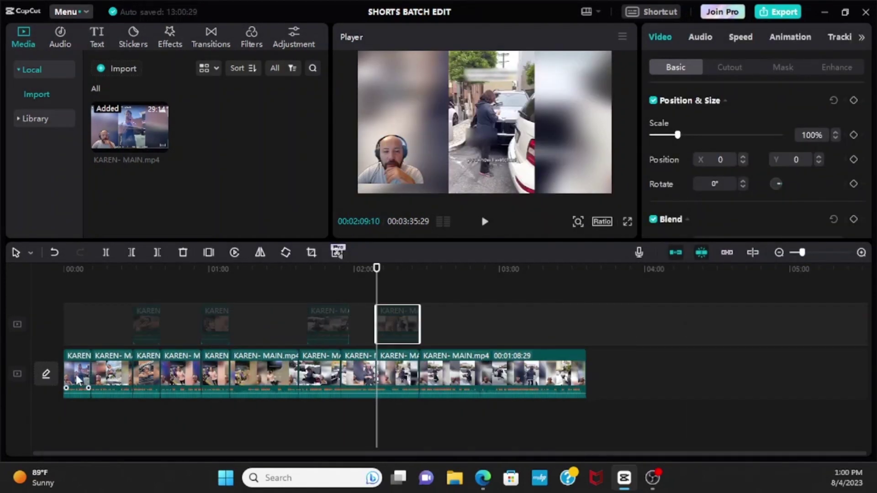
left_click(473, 365)
left_click(255, 363)
right_click(405, 319)
left_click(437, 322)
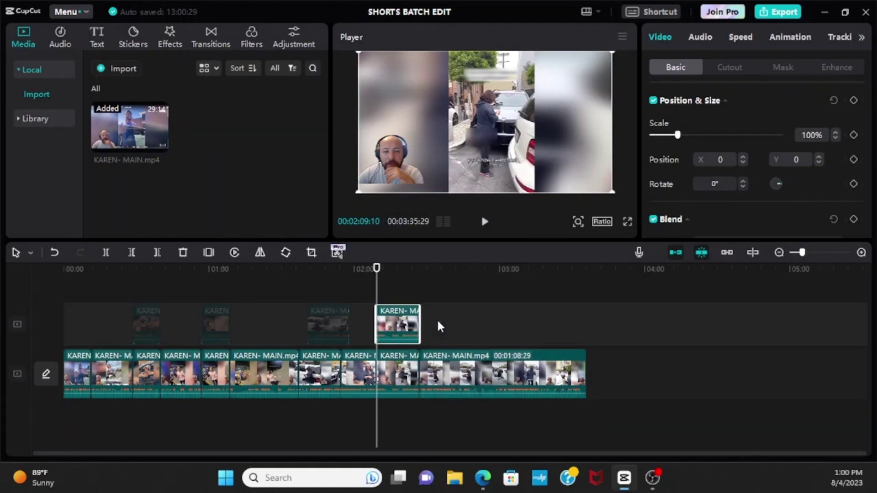
right_click(397, 323)
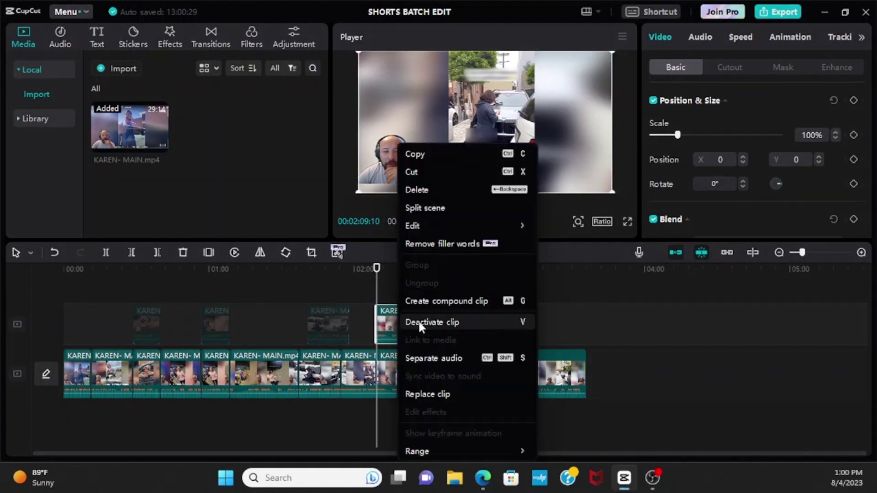
left_click(423, 320)
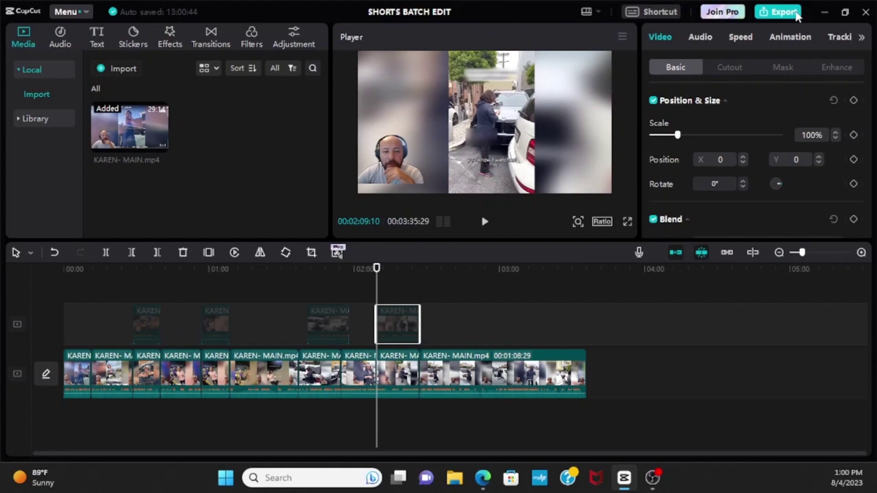
Step: Open Export for the main video, then marquee-select and delete all main-track footage
left_click(777, 12)
left_click_drag(628, 360, 87, 382)
left_click(183, 252)
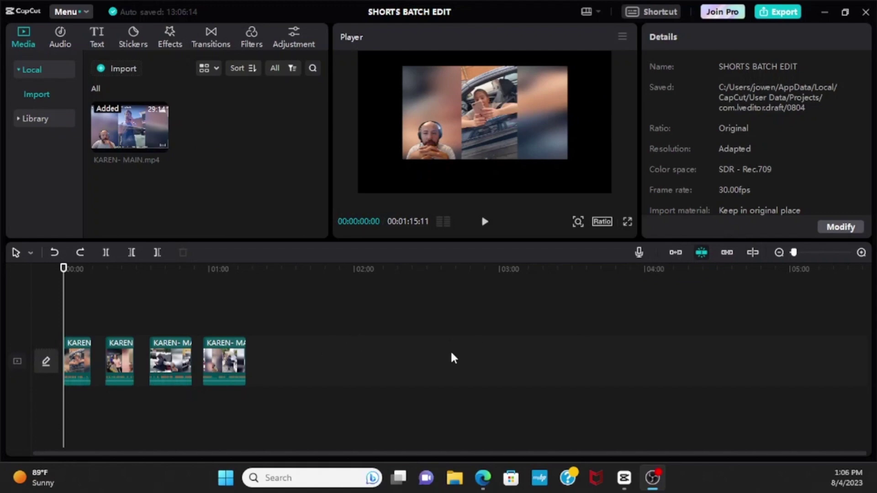
Step: Snap the four shorts together with the magnet, preview around 00:11, then undo it
left_click(676, 253)
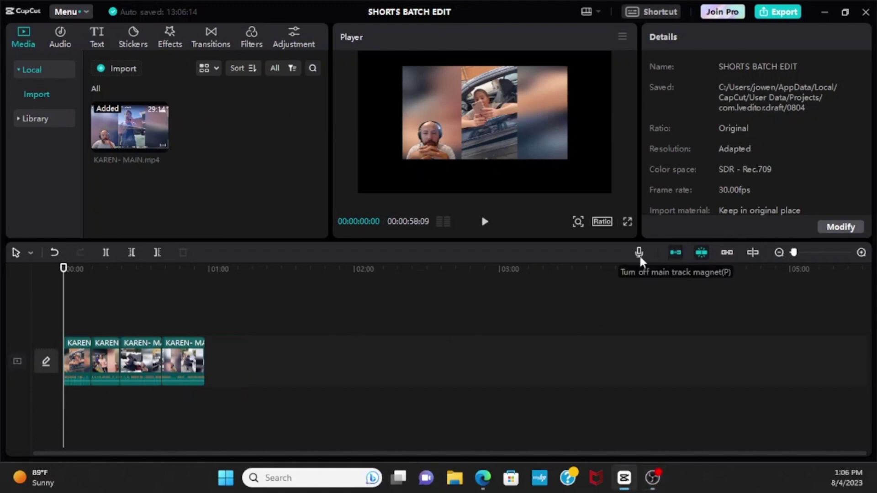
mouse_move(65, 270)
left_mouse_down()
mouse_move(116, 271)
mouse_move(49, 274)
left_mouse_up()
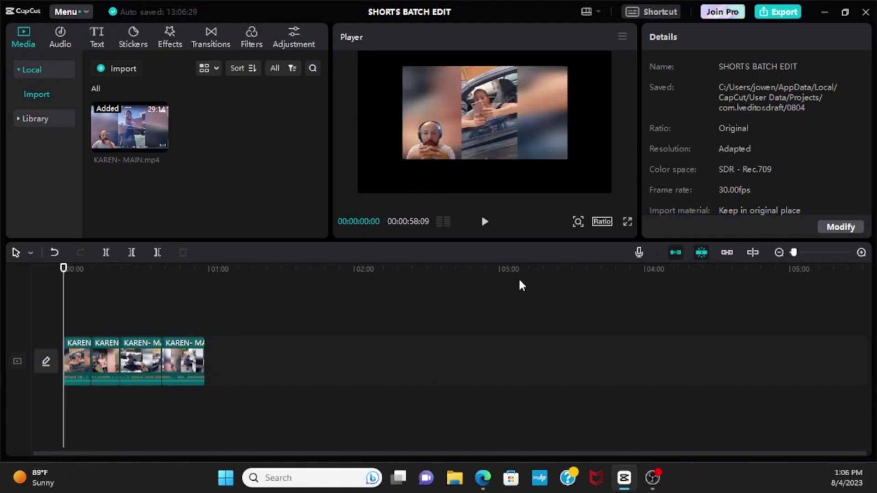
left_click(54, 253)
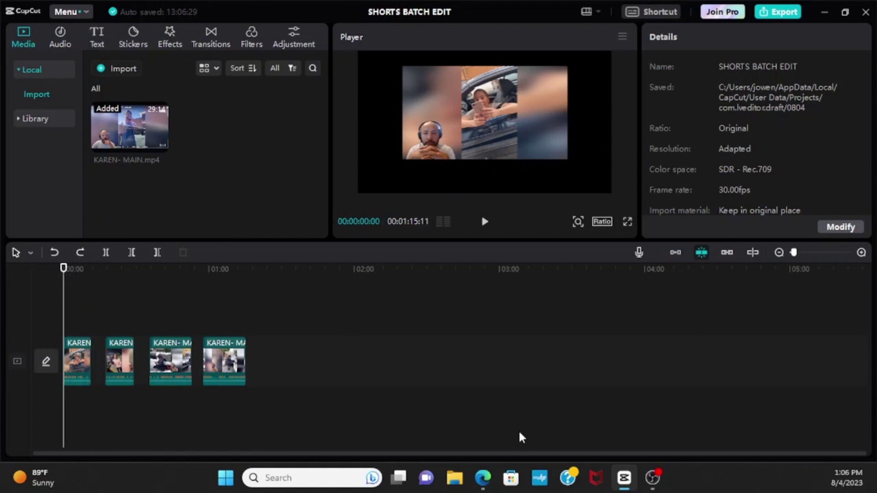
Step: Drag clips 2, 3 and 4 left to close the gaps, totalling 00:01:07:20
left_click_drag(121, 361, 113, 363)
left_click_drag(173, 359, 158, 359)
left_click_drag(222, 358, 206, 361)
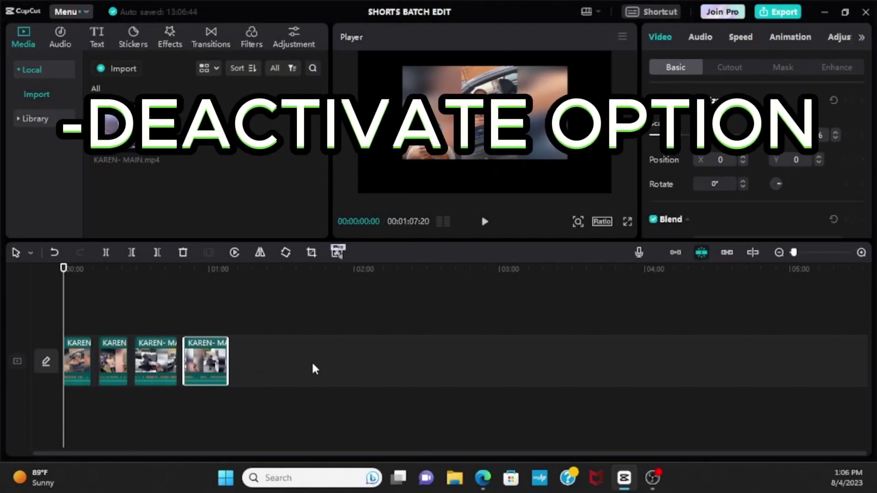
left_click(280, 396)
left_click_drag(276, 351, 117, 346)
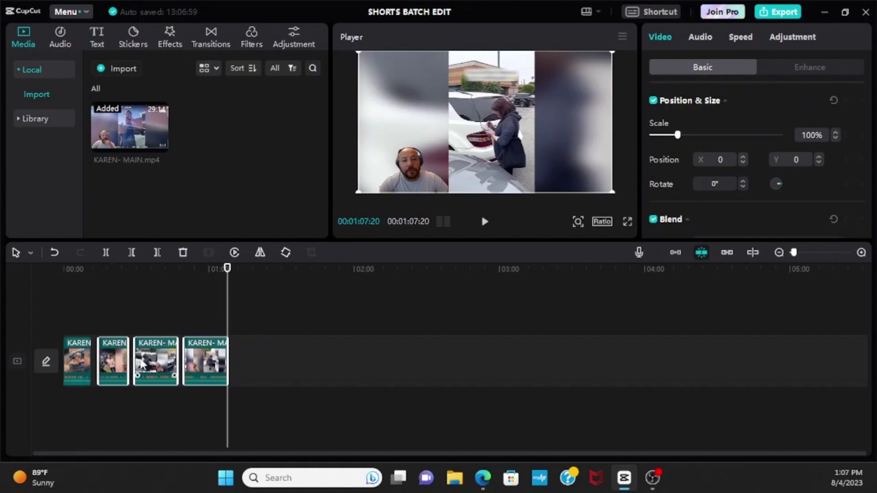
right_click(156, 364)
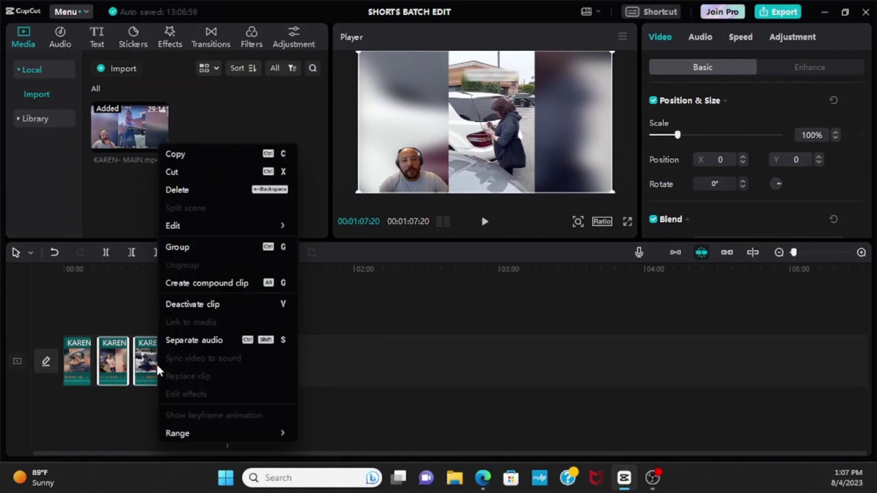
left_click(196, 304)
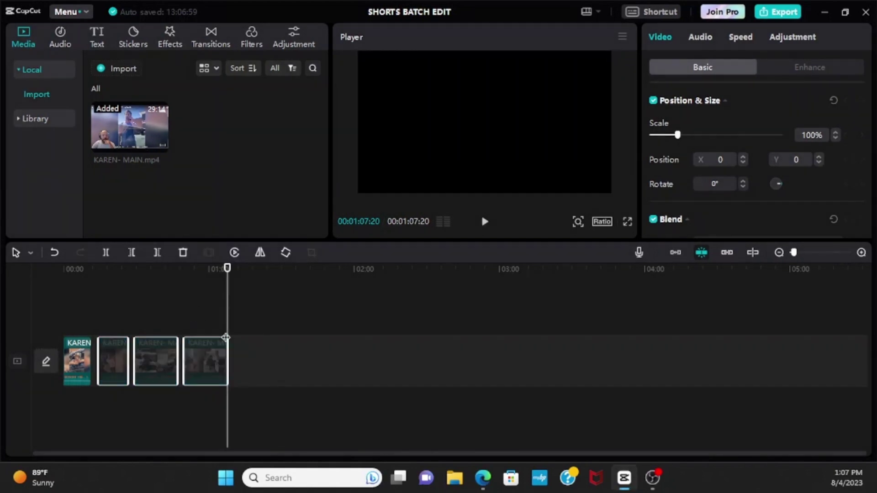
left_click(293, 396)
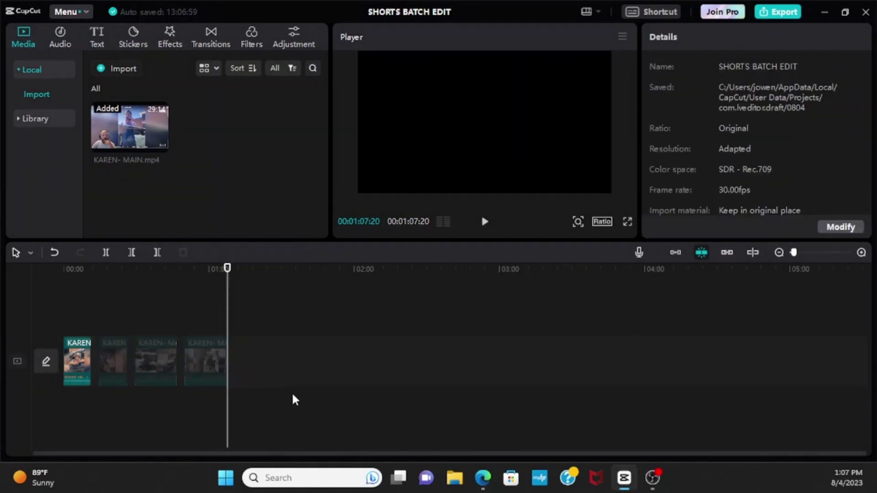
left_click(775, 11)
left_click(607, 428)
left_click_drag(227, 270, 88, 287)
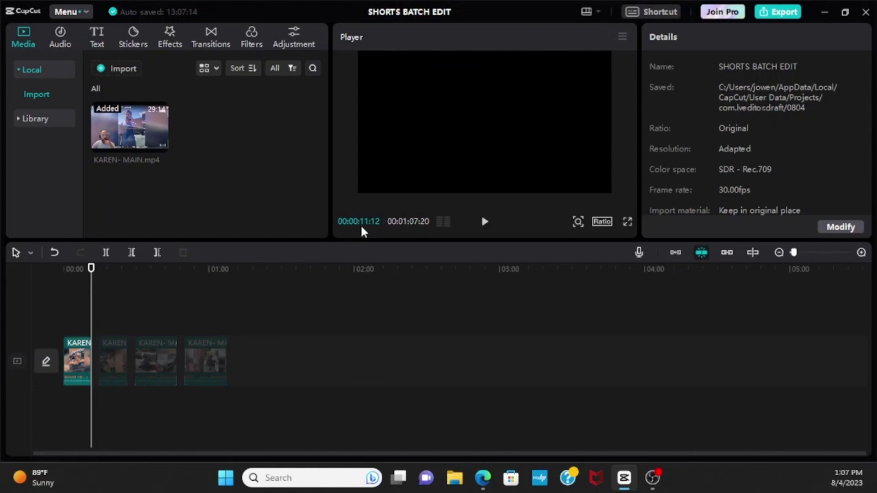
left_click_drag(91, 273, 227, 281)
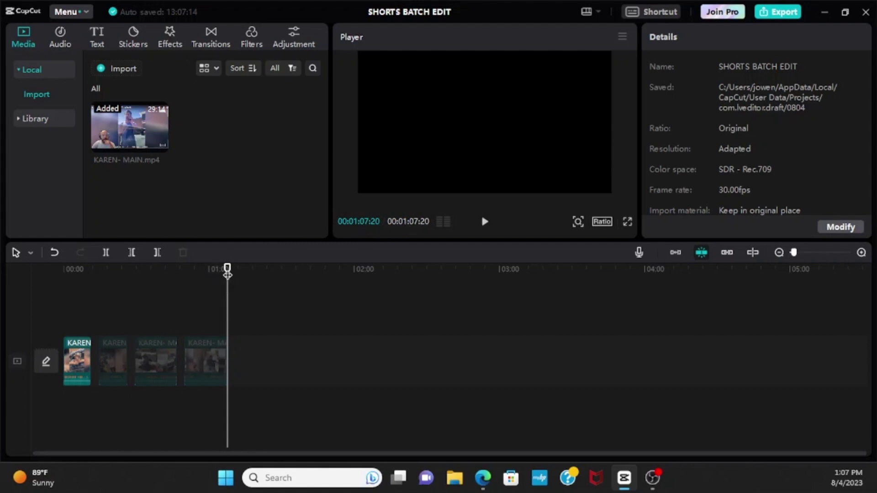
left_click_drag(228, 274, 259, 289)
Step: Open and cancel the export settings, then delete the first clip
left_click(777, 12)
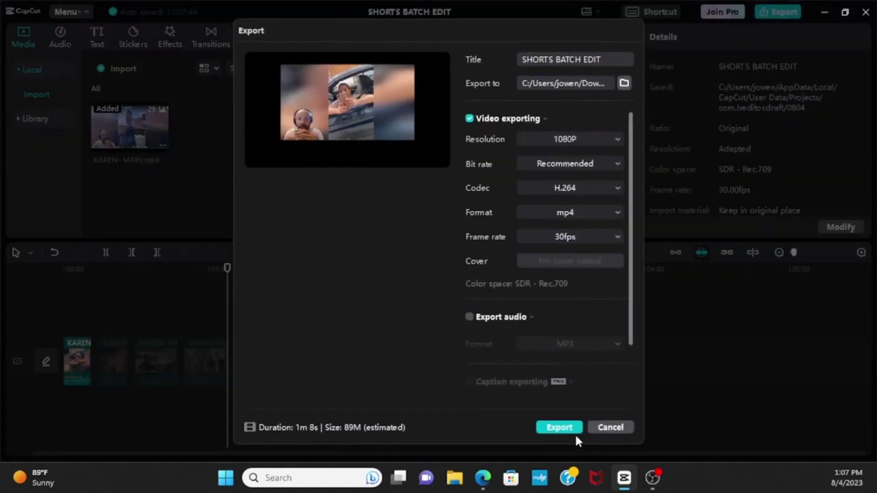
left_click(607, 425)
left_click(69, 366)
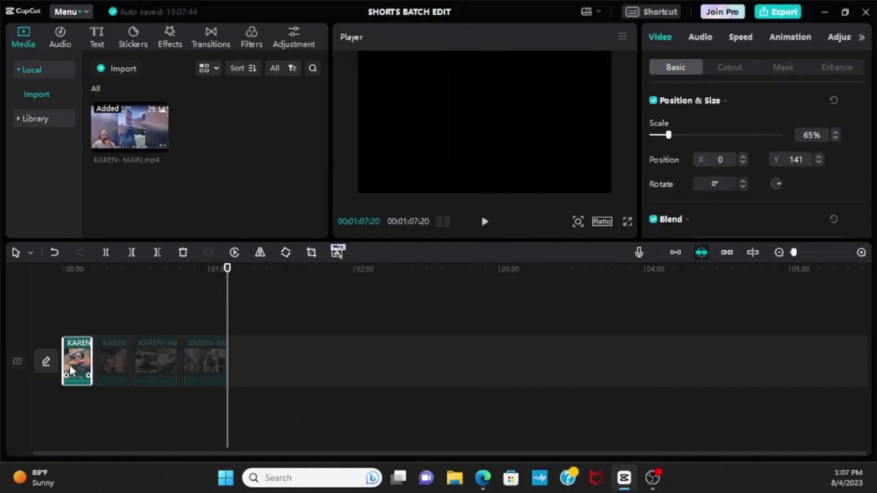
left_click(183, 252)
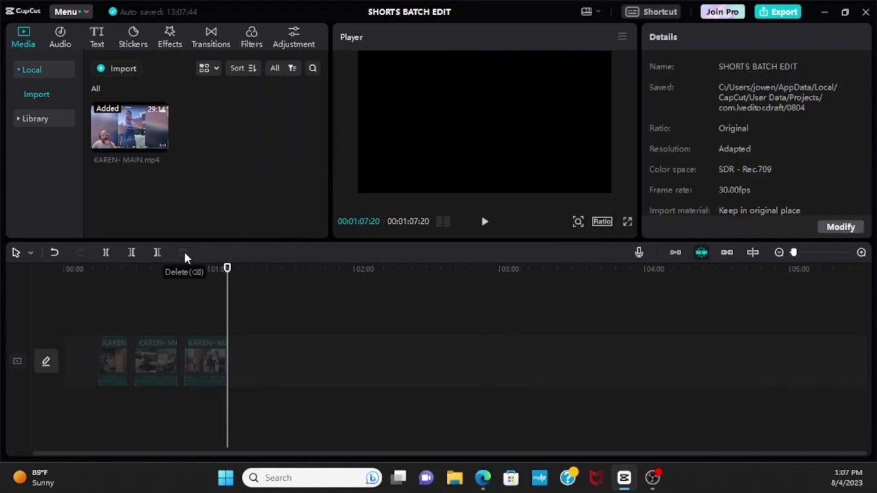
Step: Activate the greyed clip and move it to the start, then undo these edits
left_click(108, 356)
right_click(108, 355)
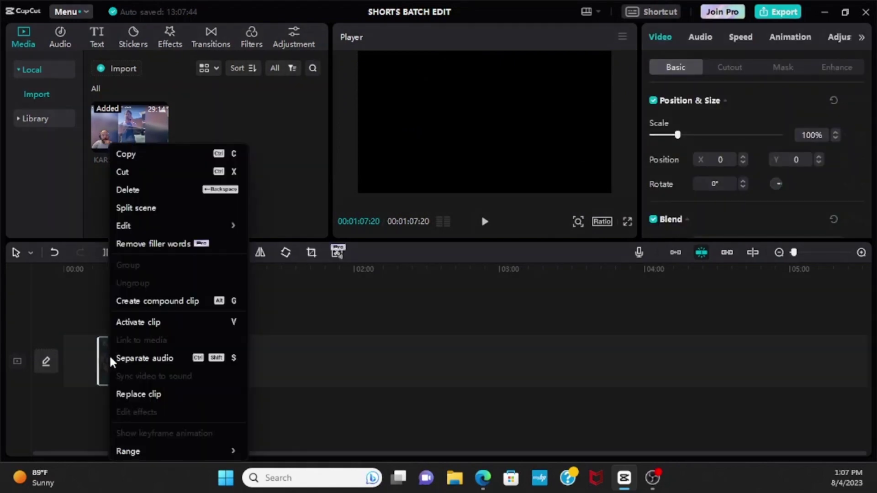
left_click(140, 322)
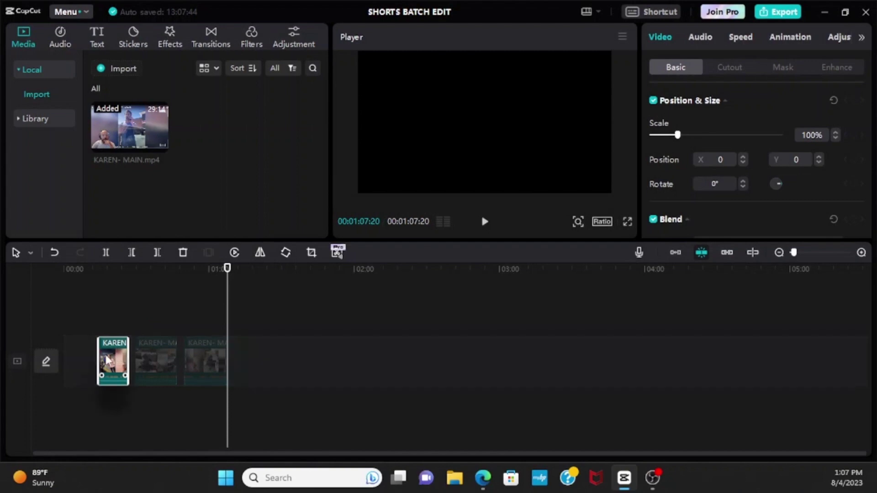
left_click_drag(114, 357, 79, 357)
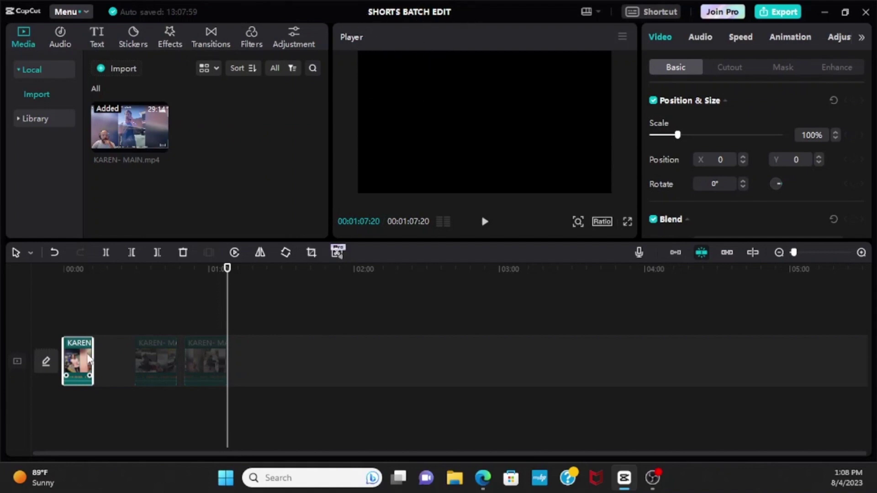
left_click(54, 255)
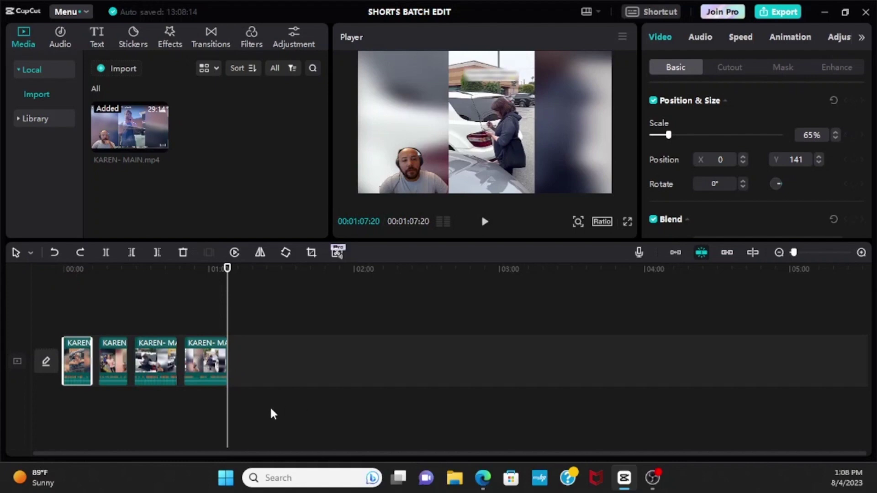
left_click(271, 408)
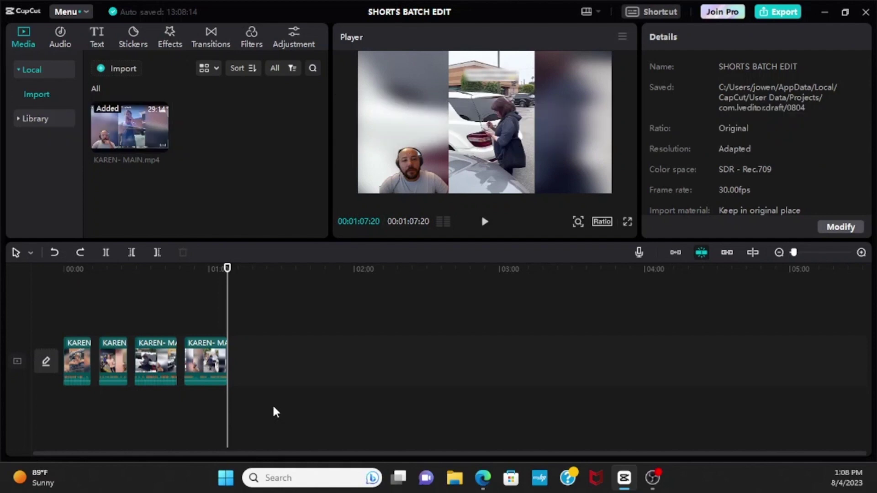
left_click(77, 356)
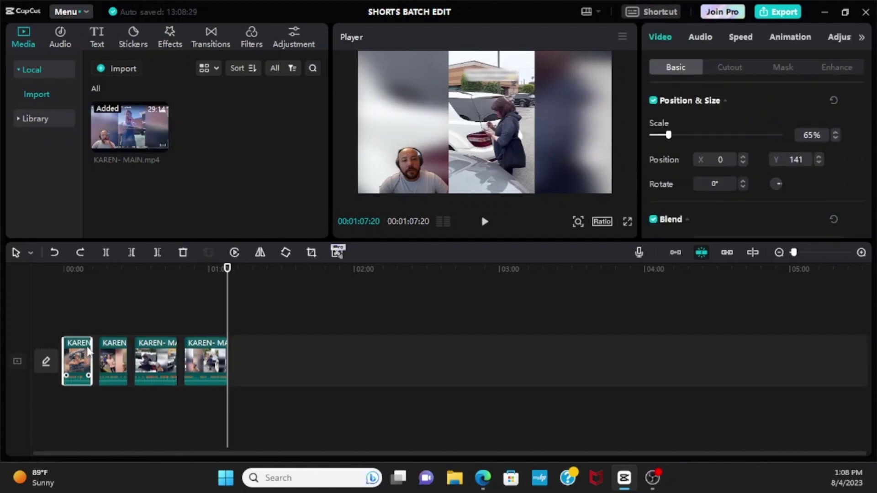
left_click(269, 402)
left_click_drag(287, 417, 111, 315)
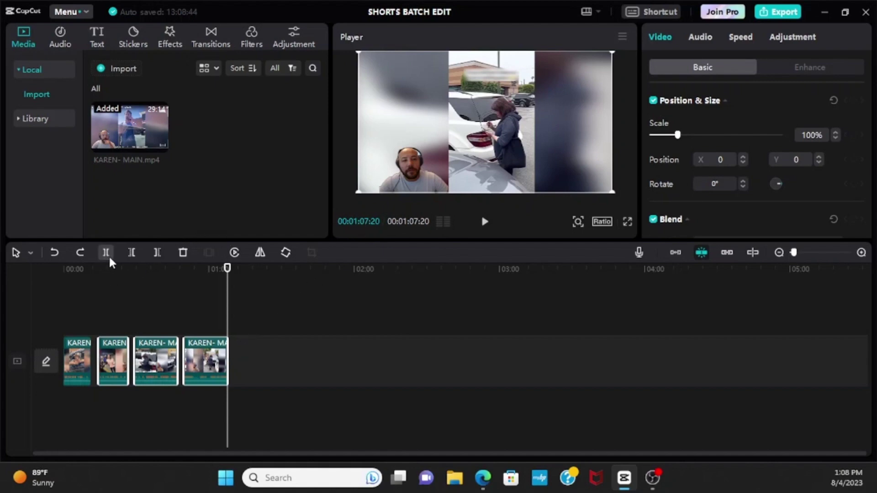
left_click(184, 252)
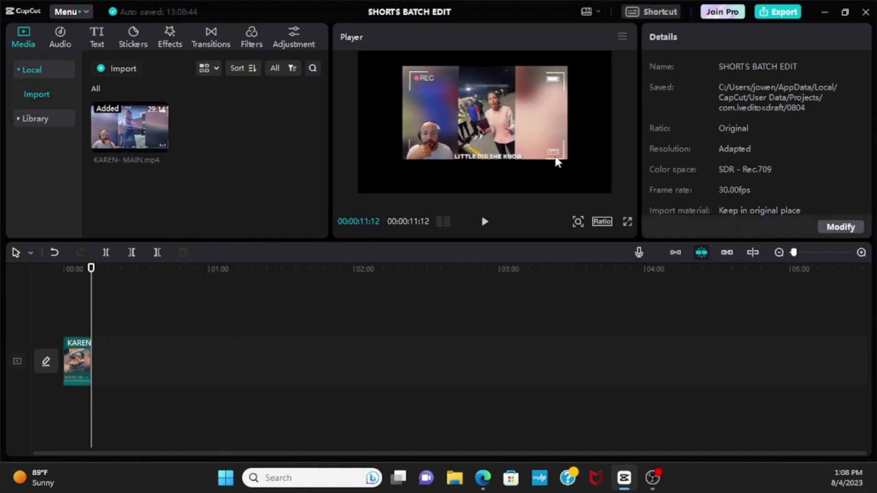
left_click(778, 12)
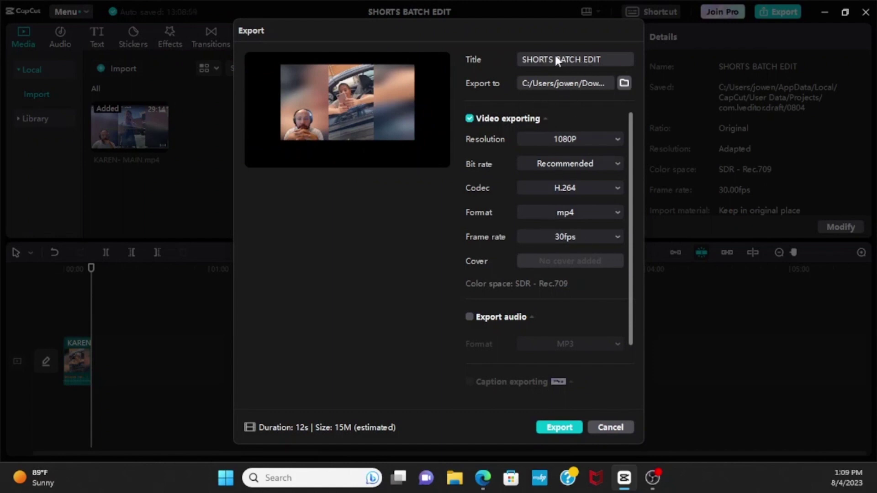
left_click(611, 428)
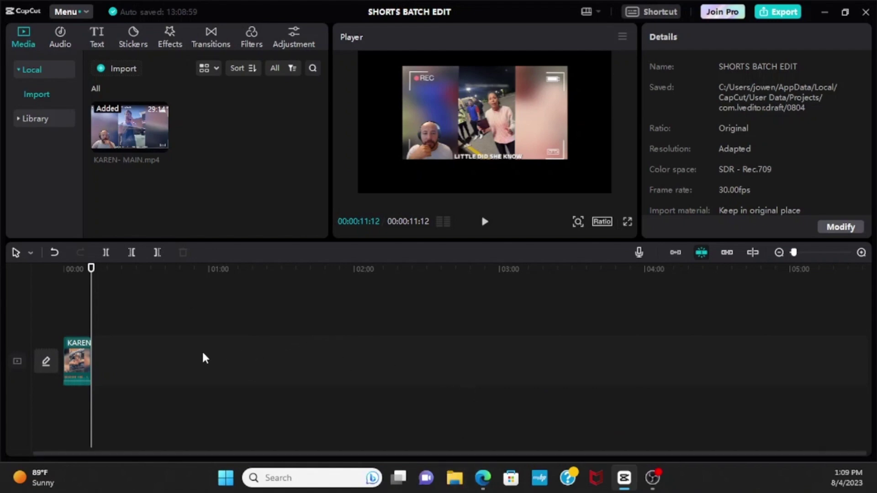
Step: Undo, delete the first clip, move the next one to the start, and delete the last two
left_click(53, 250)
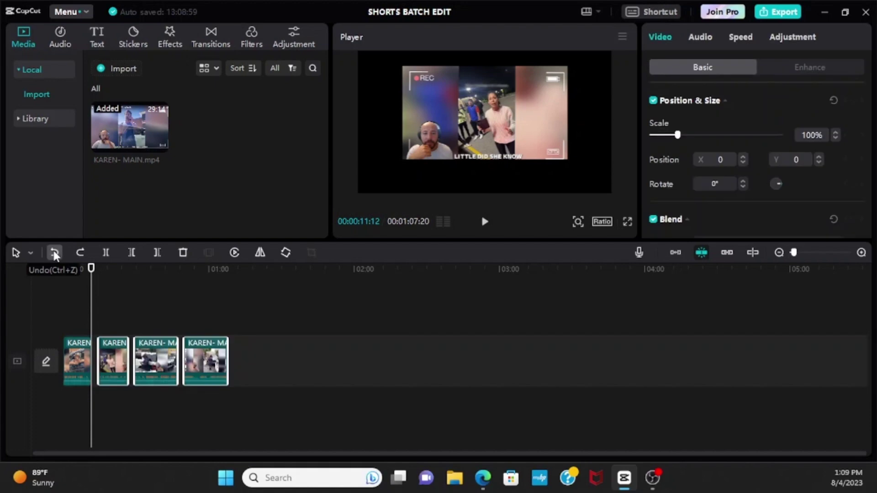
left_click(204, 419)
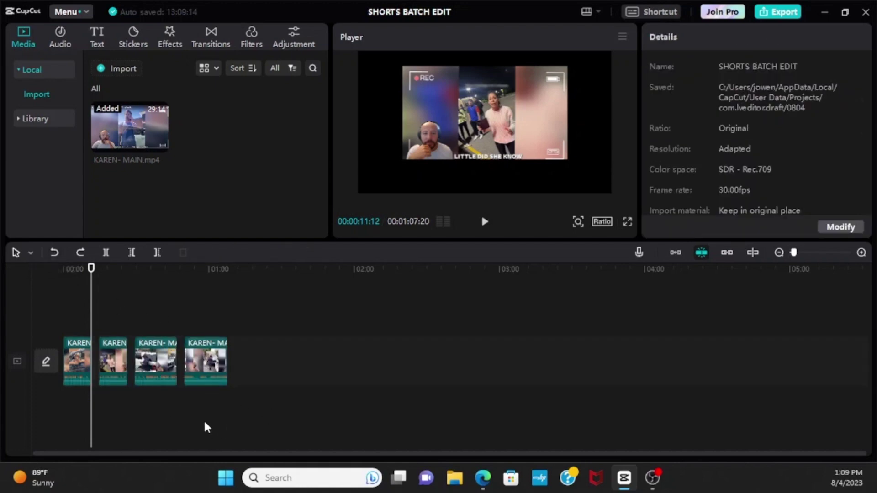
left_click(75, 354)
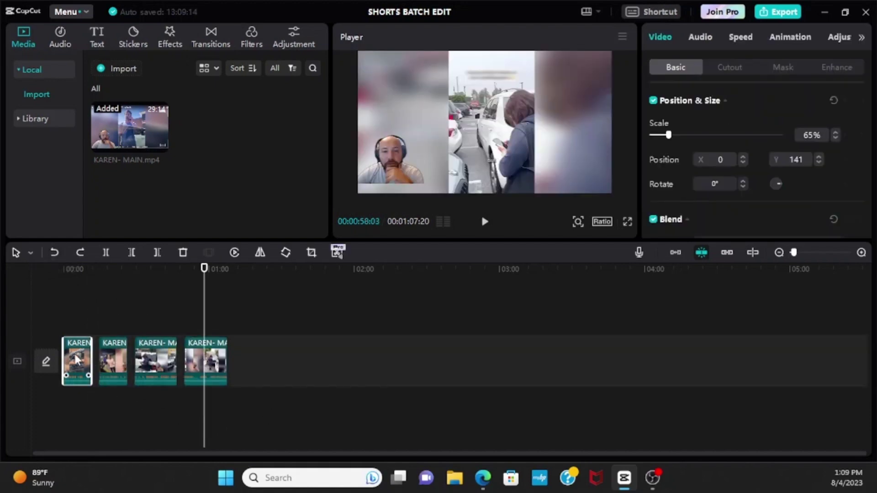
left_click(184, 252)
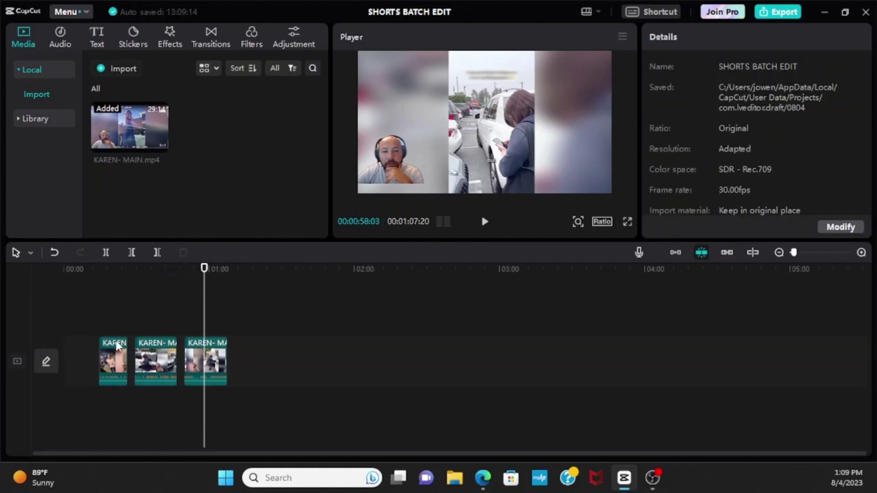
left_click_drag(118, 364, 76, 365)
left_click(280, 361)
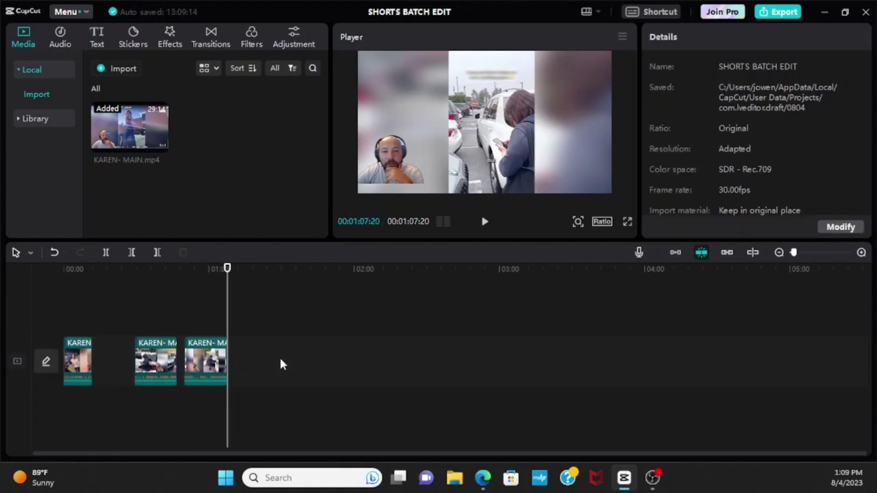
left_click_drag(257, 410, 137, 338)
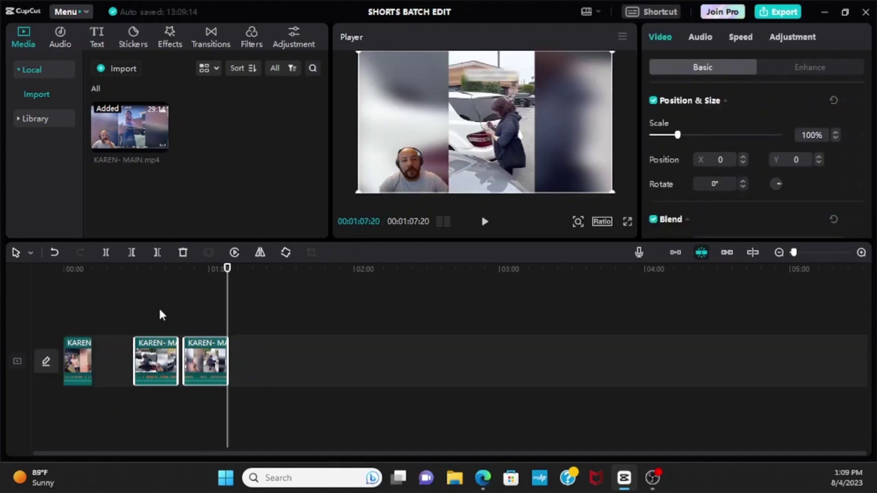
left_click(183, 253)
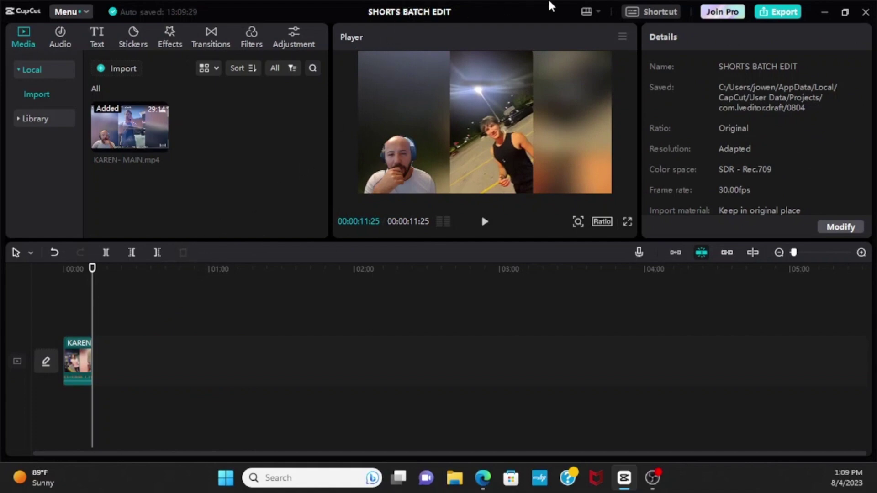
Step: Open and cancel the export, then restore the two deleted clips
left_click(770, 16)
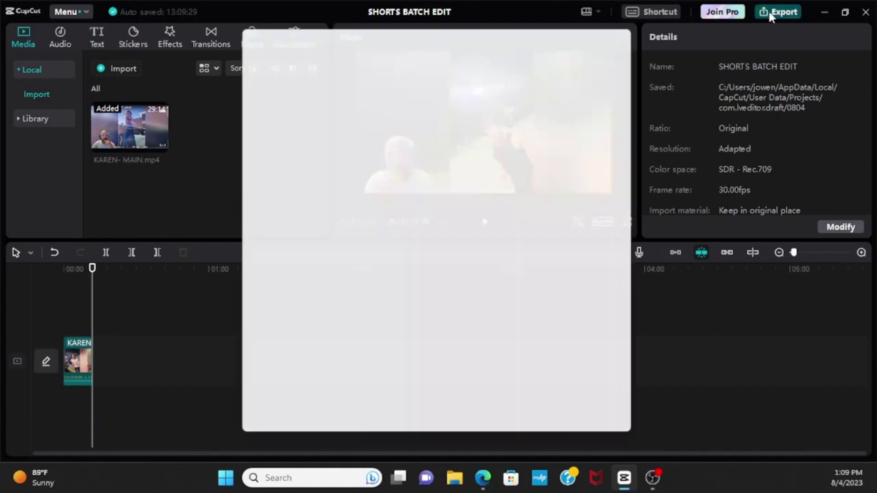
left_click(610, 430)
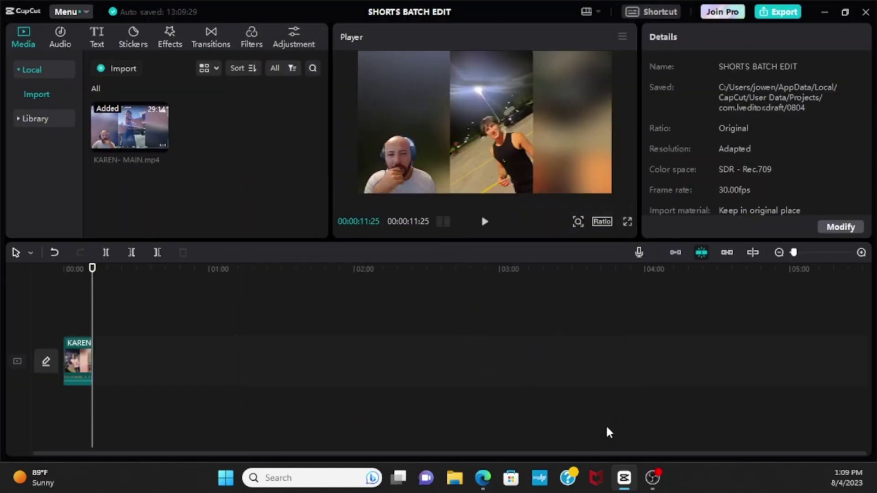
left_click(54, 253)
Step: Delete the first clip, move the next to the start, and delete the extra one, leaving 00:00:17:12
left_click(72, 359)
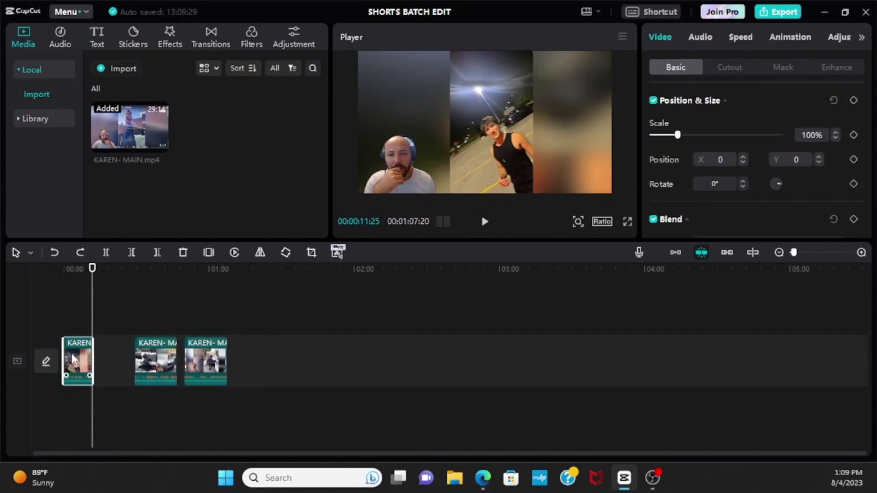
left_click(184, 252)
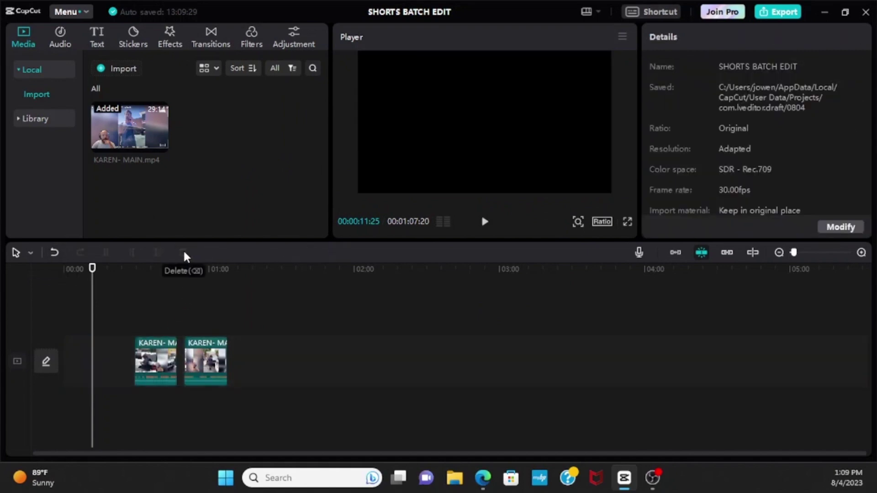
left_click_drag(154, 356, 84, 355)
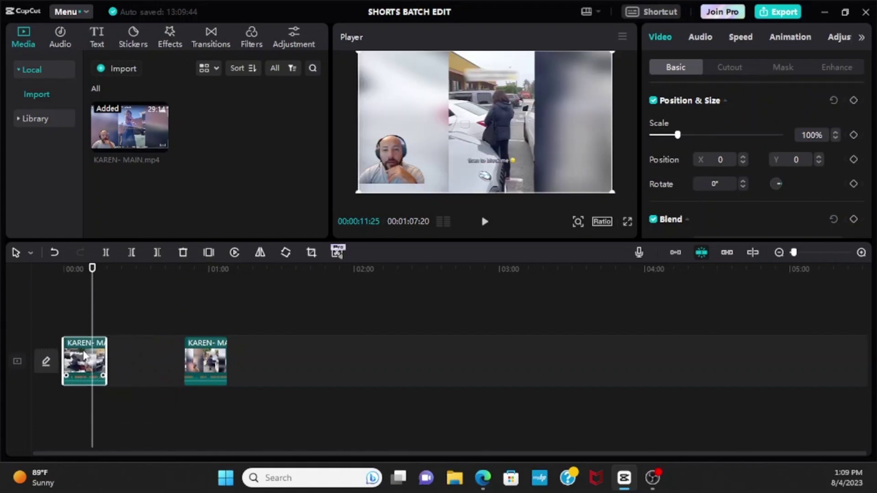
left_click(214, 359)
left_click(182, 254)
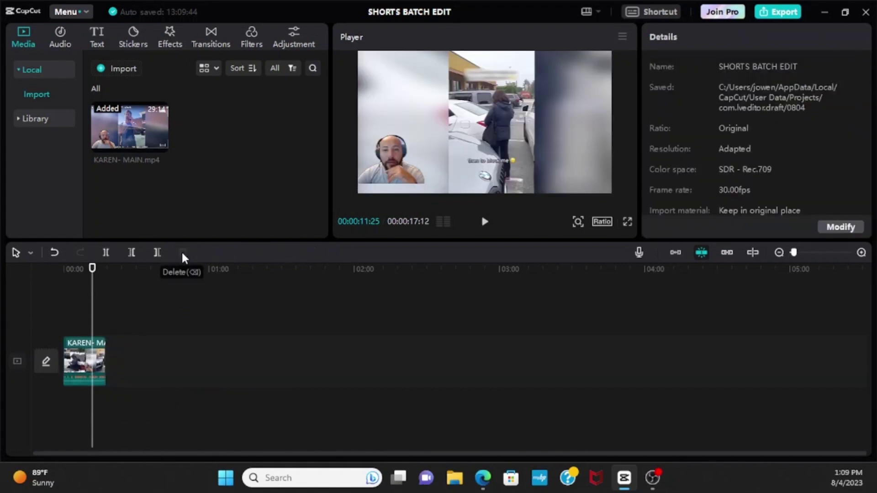